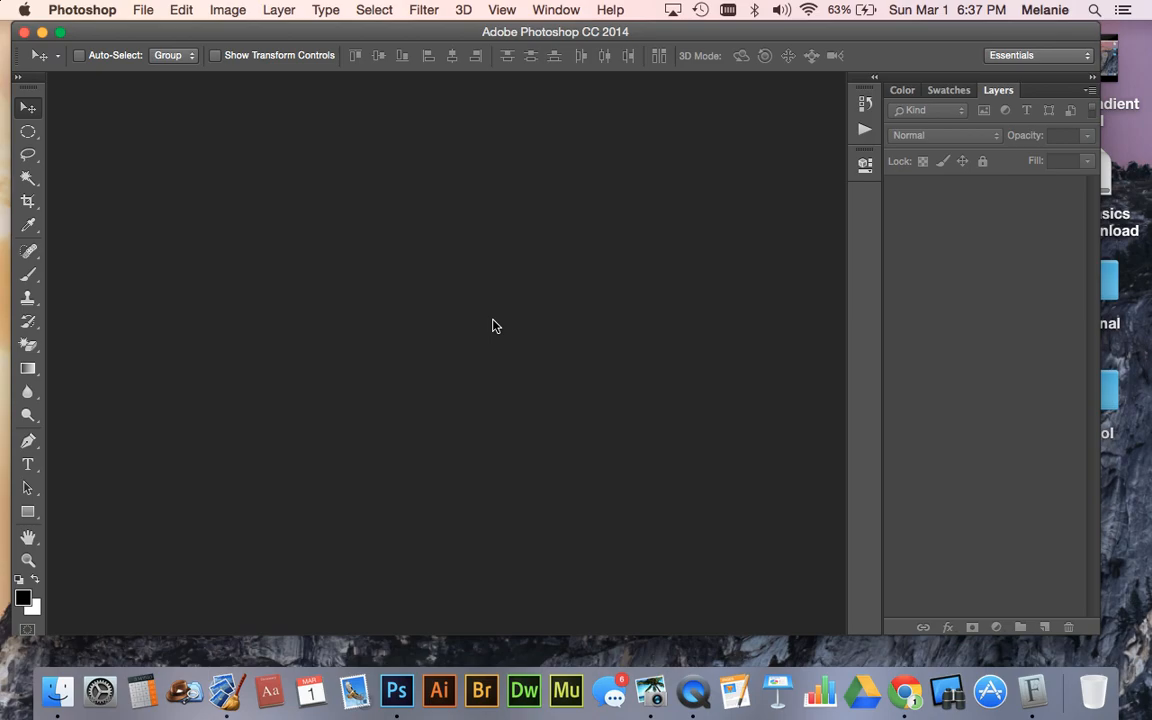
# - Create a new Letter-size U.S. Paper document, 8.5 by 11 inches at 300 pixels/inch, RGB Color with a white background
pyautogui.press('super+n')
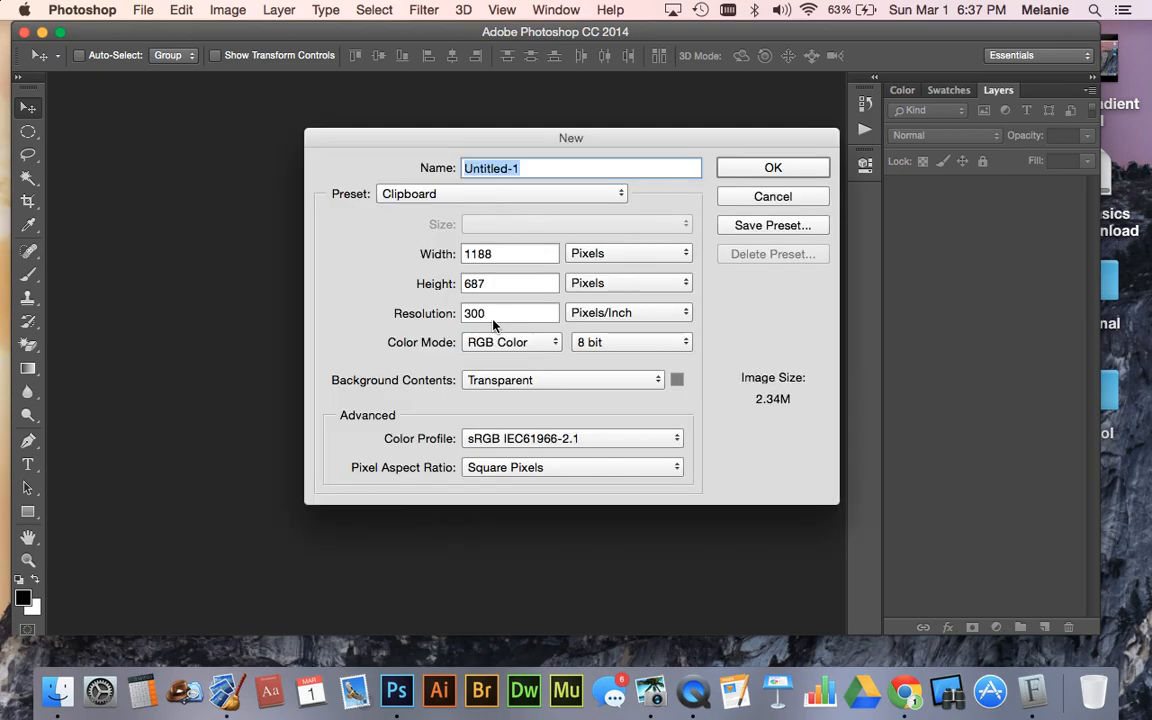
pyautogui.click(428, 195)
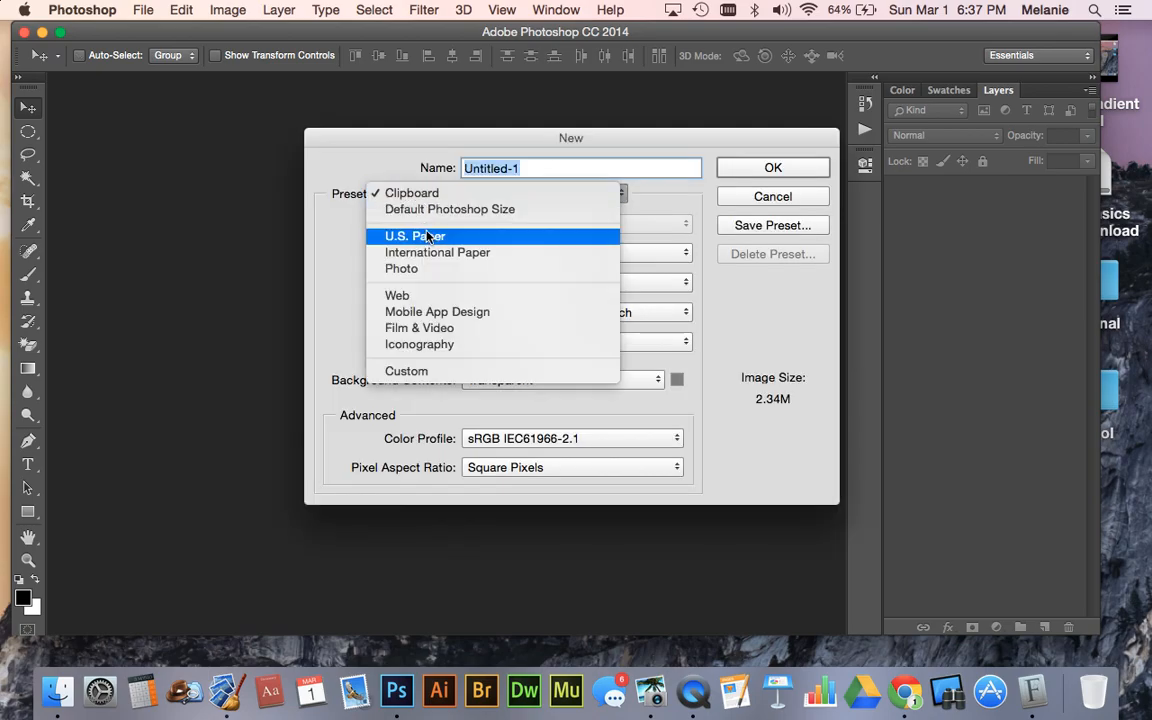
pyautogui.click(490, 237)
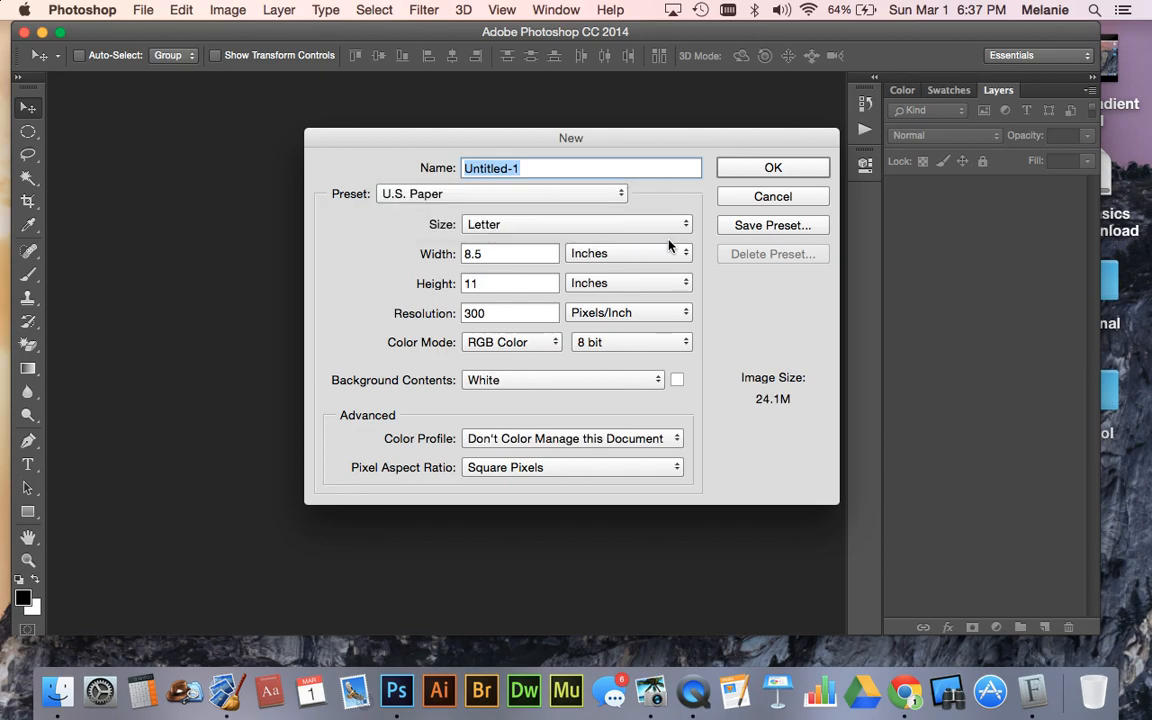
pyautogui.click(766, 170)
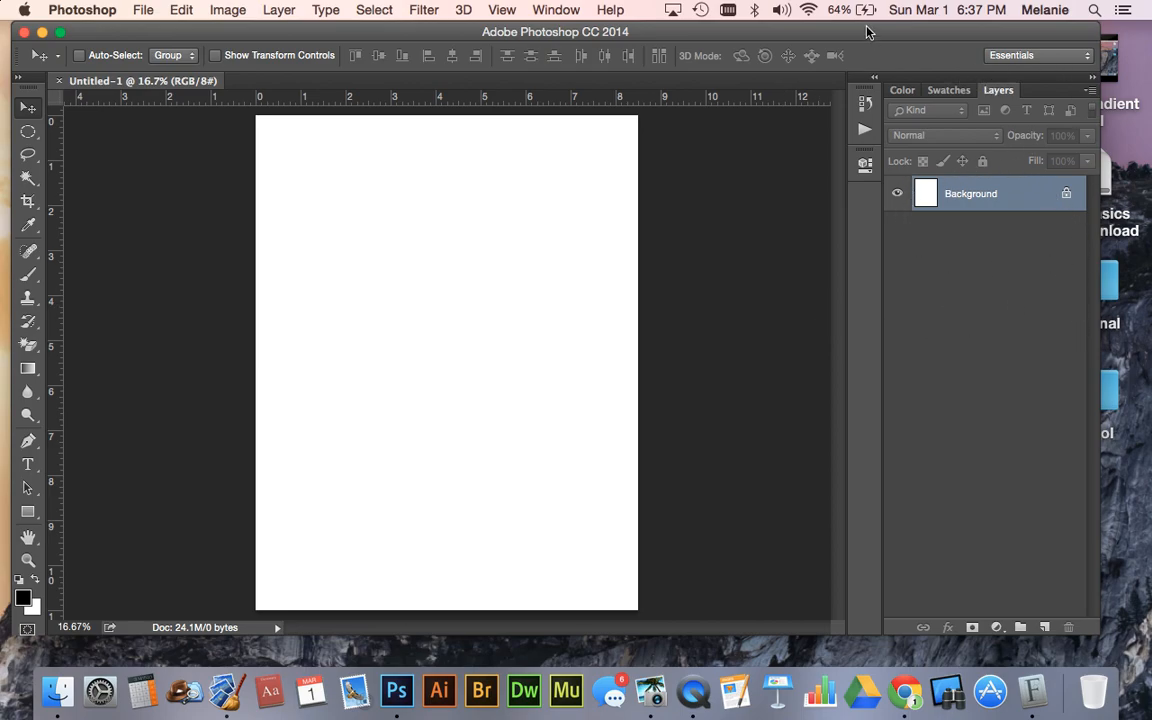
# - Hide the Layers panel and show it again
pyautogui.click(553, 9)
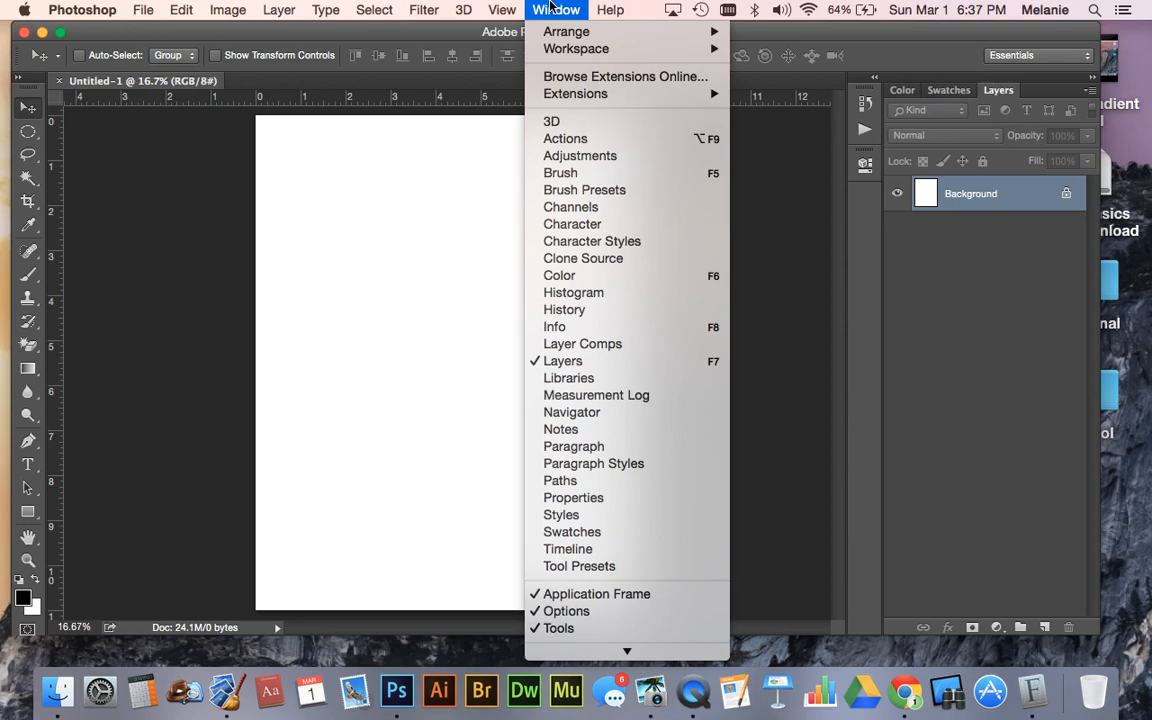
pyautogui.click(553, 361)
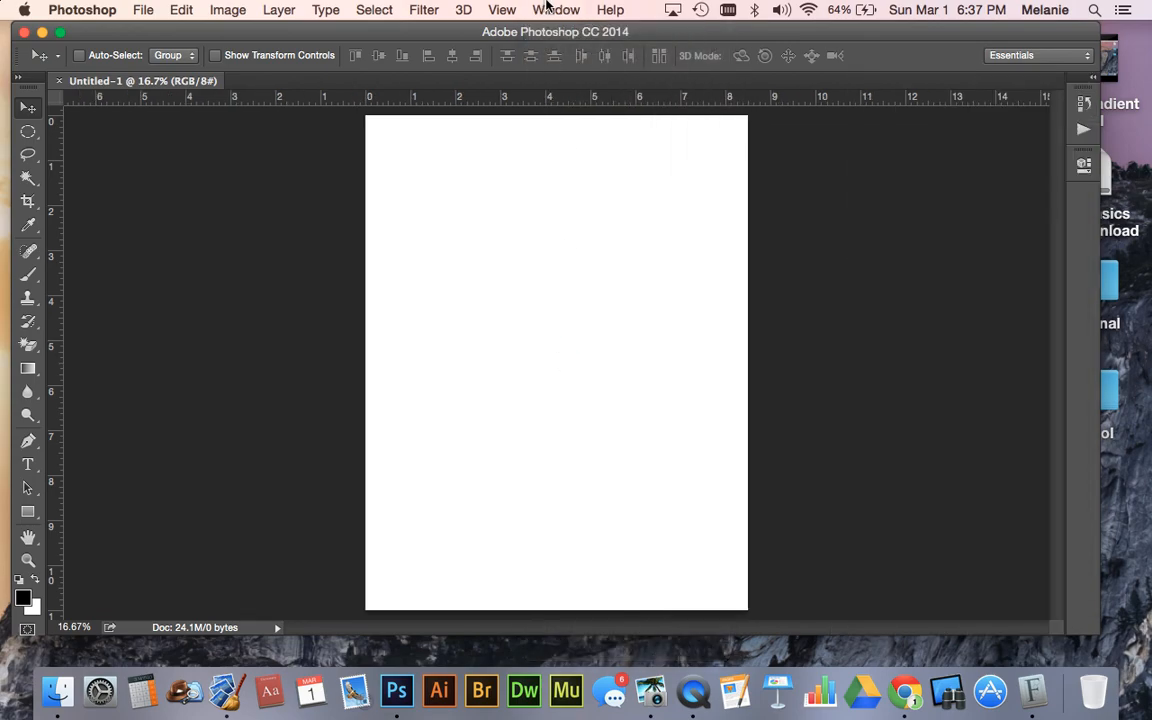
pyautogui.click(548, 9)
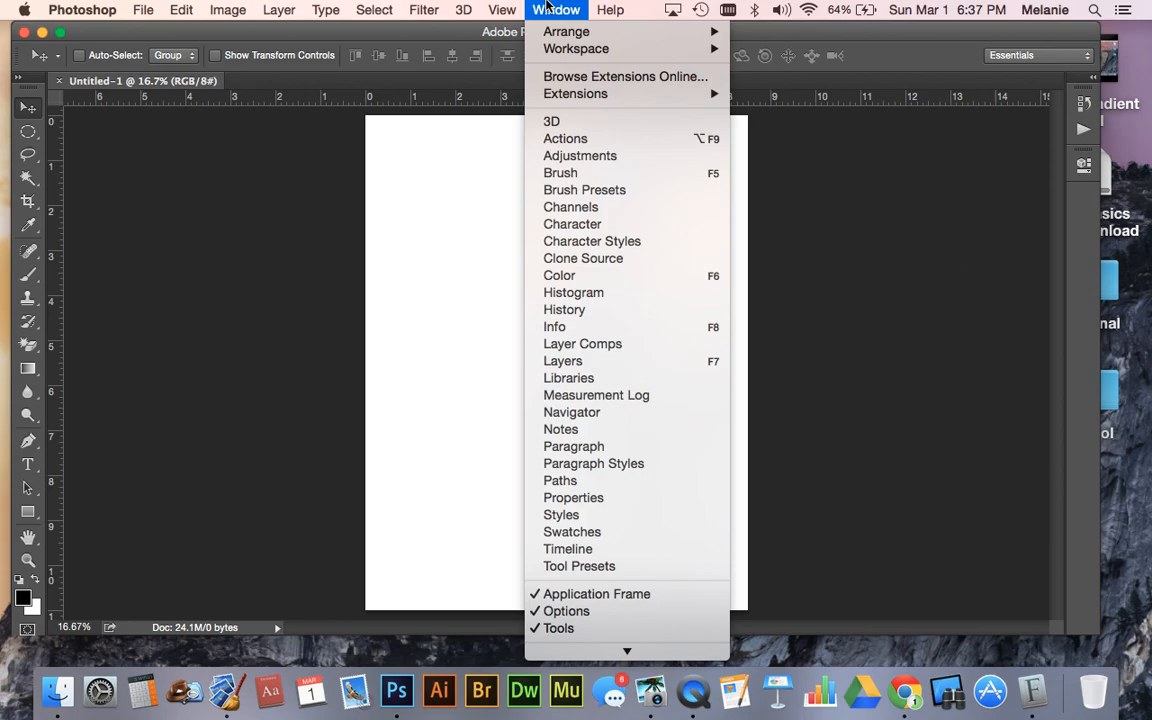
pyautogui.click(581, 364)
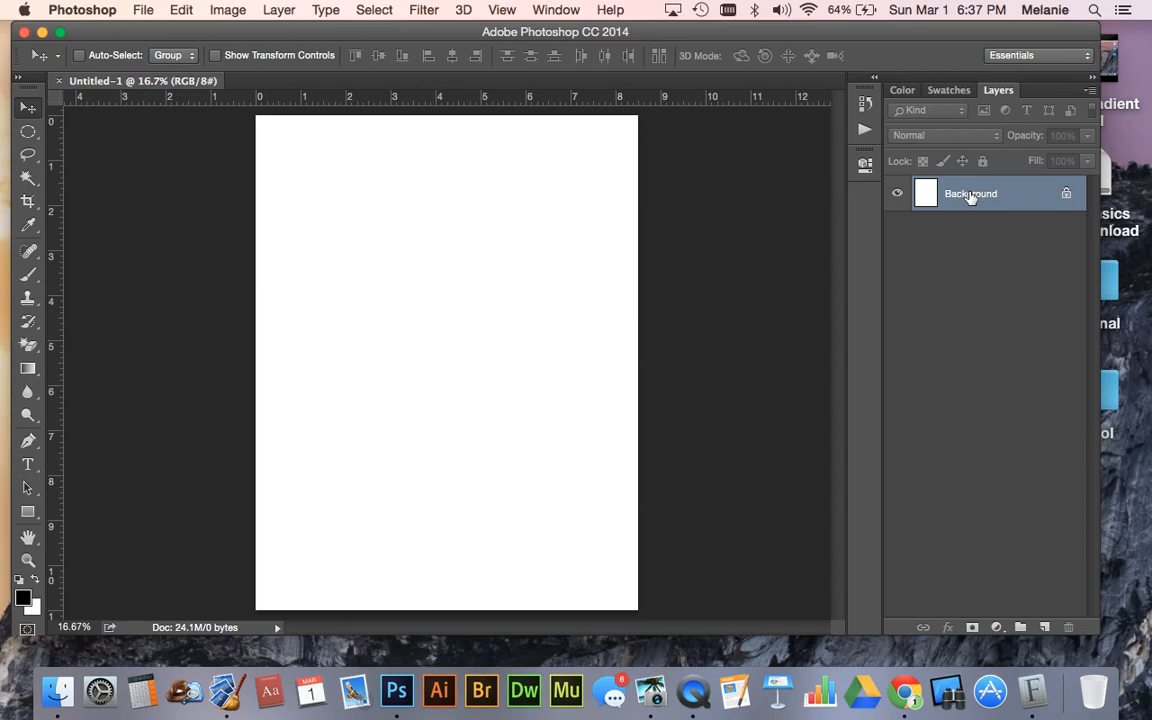
# - Unlock the Background layer and narrow the program window to uncover the folders on the desktop
pyautogui.click(1066, 196)
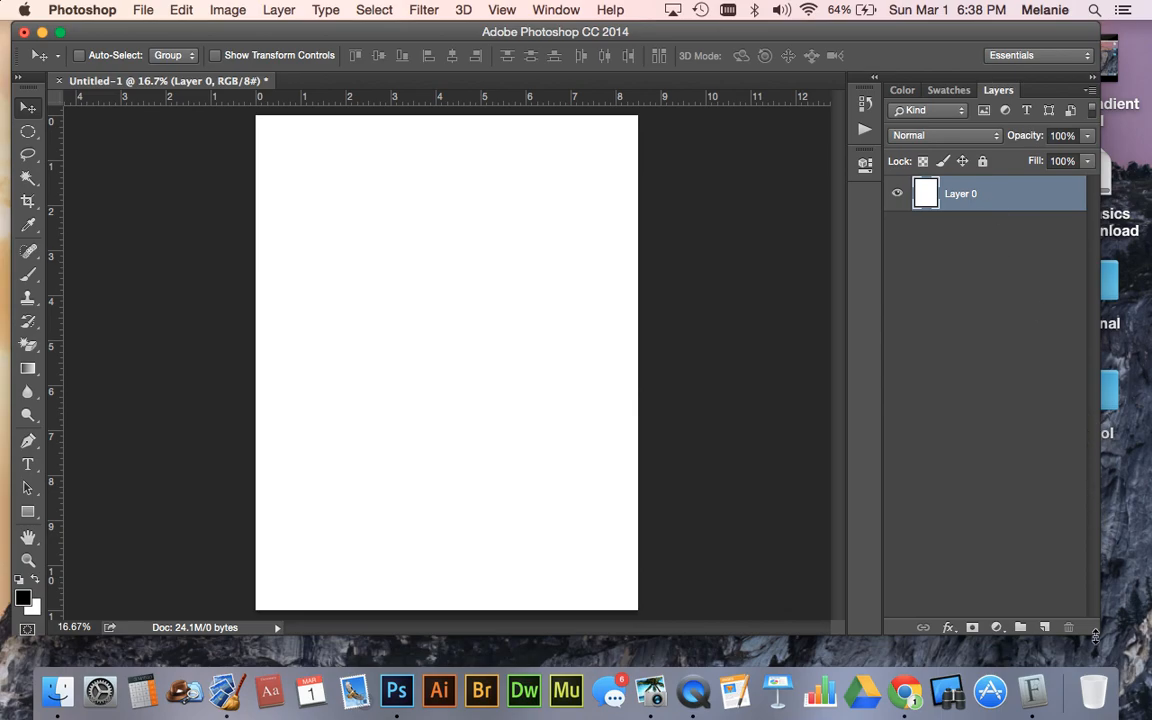
pyautogui.moveTo(1095, 636); pyautogui.dragTo(910, 646)
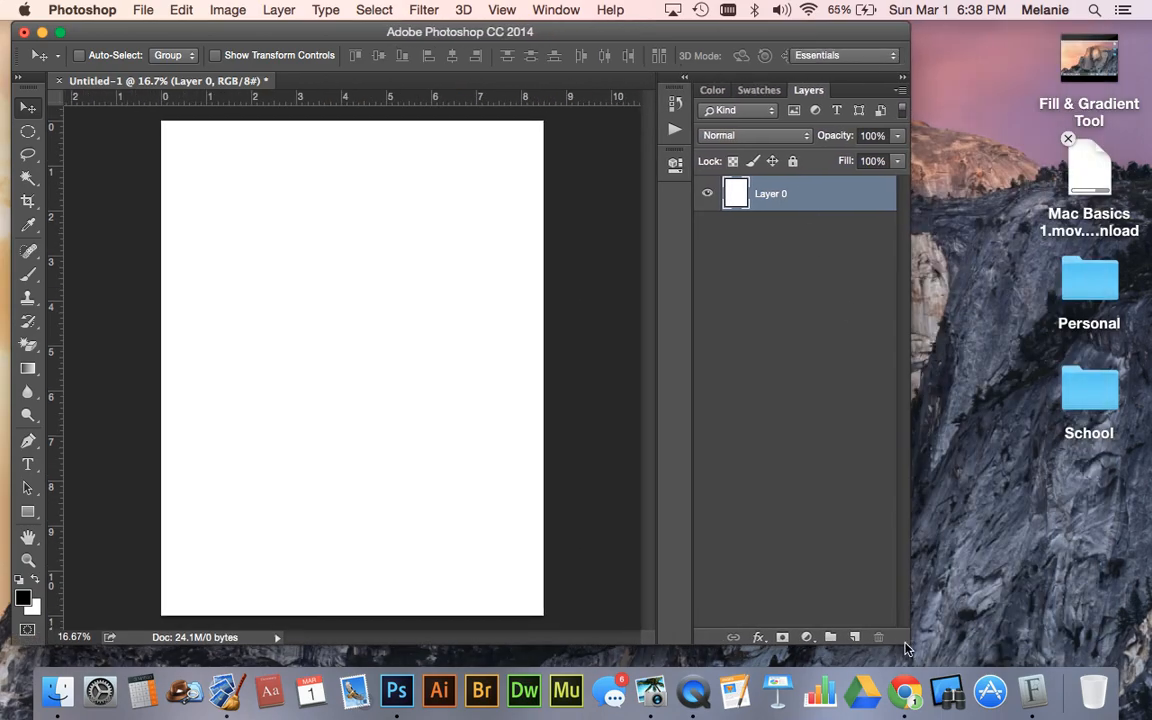
# - Switch to Finder and open the Sctotsmen Pics folder inside School Pictures in the School folder
pyautogui.click(1080, 464)
pyautogui.click(1089, 390)
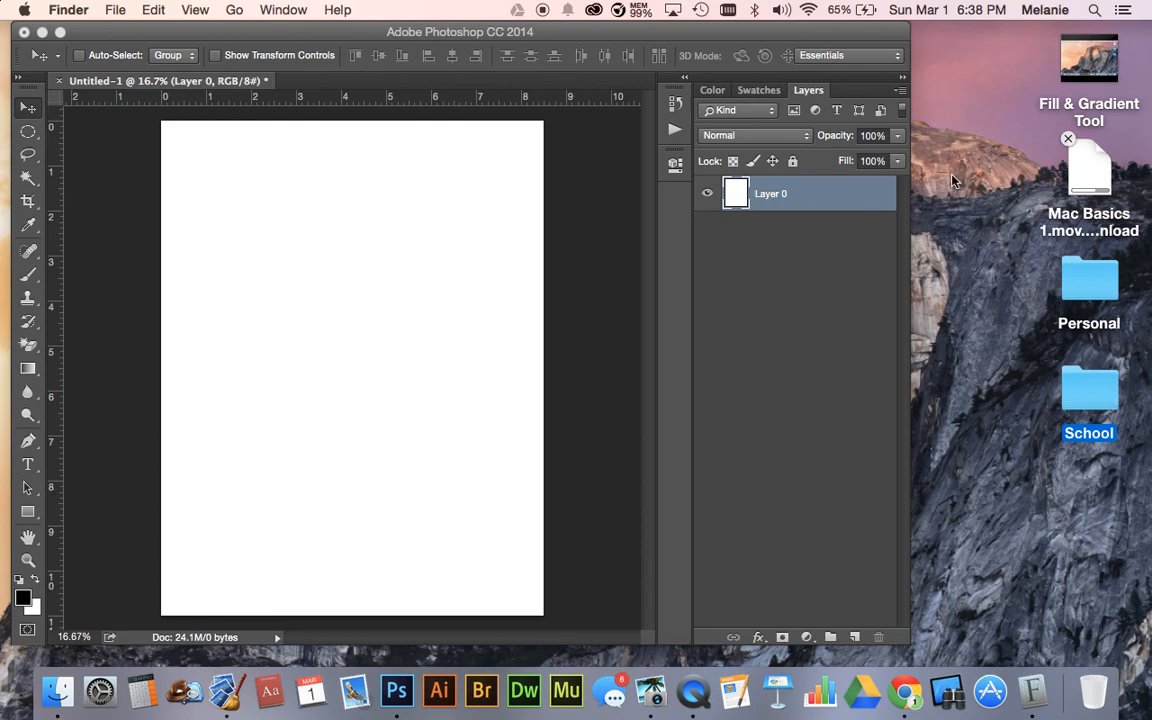
pyautogui.press('super+o')
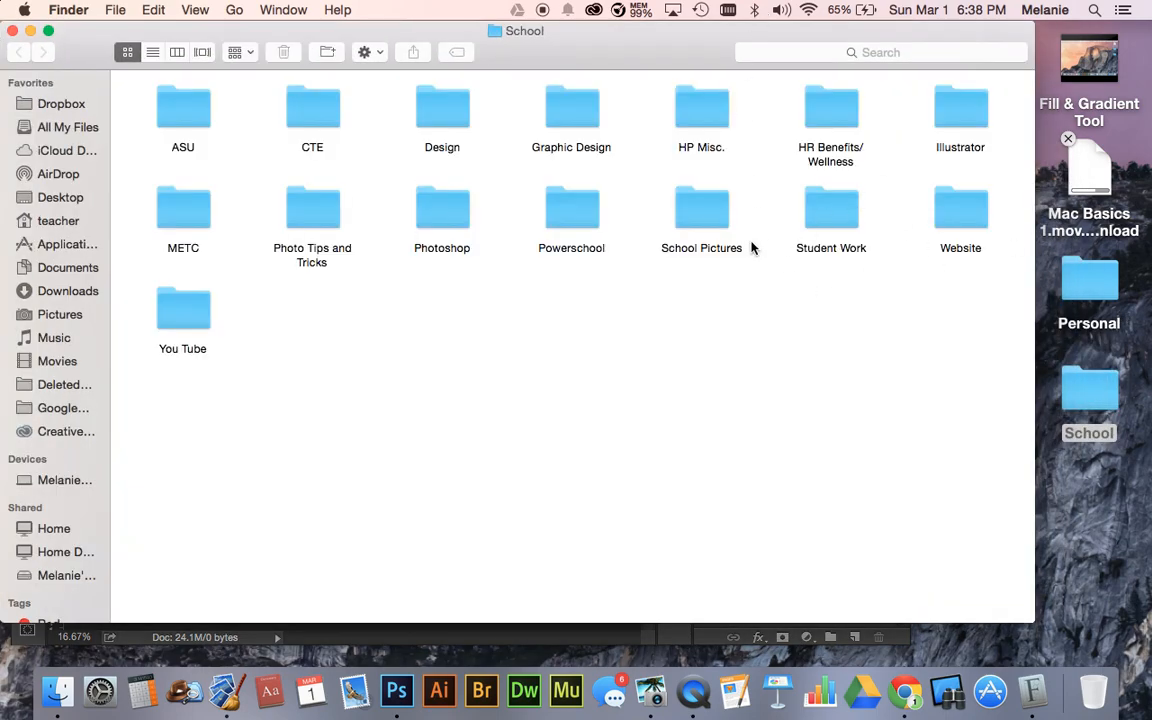
pyautogui.doubleClick(710, 226)
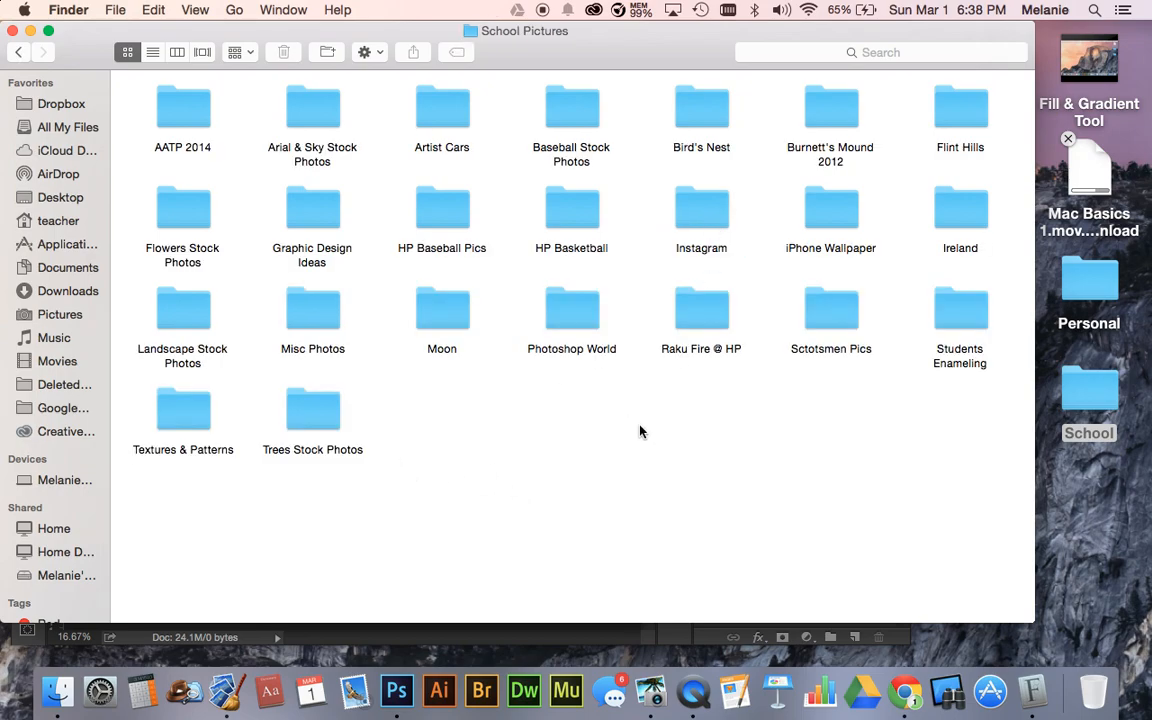
pyautogui.click(829, 323)
pyautogui.doubleClick(829, 323)
# - Move the folder window aside and place Logo.png from it into the blank document
pyautogui.moveTo(708, 45); pyautogui.dragTo(1150, 85)
pyautogui.moveTo(1051, 77); pyautogui.dragTo(968, 73)
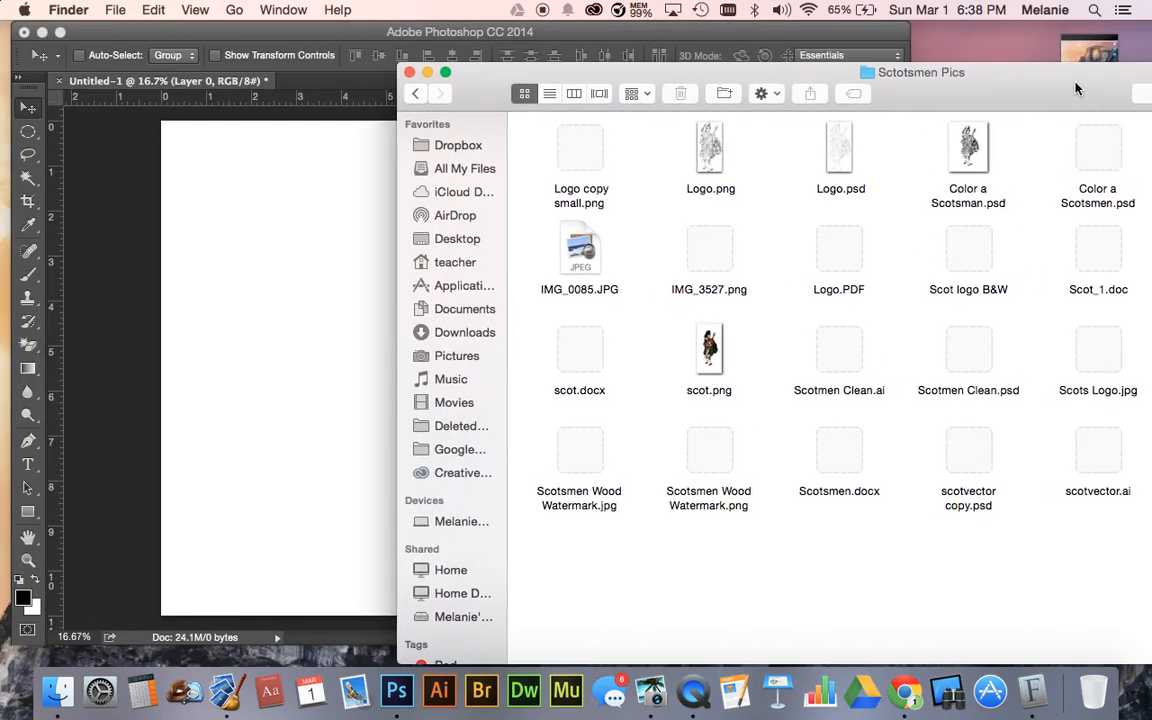
pyautogui.moveTo(1068, 82); pyautogui.dragTo(1123, 85)
pyautogui.moveTo(1031, 97); pyautogui.dragTo(1151, 96)
pyautogui.click(920, 173)
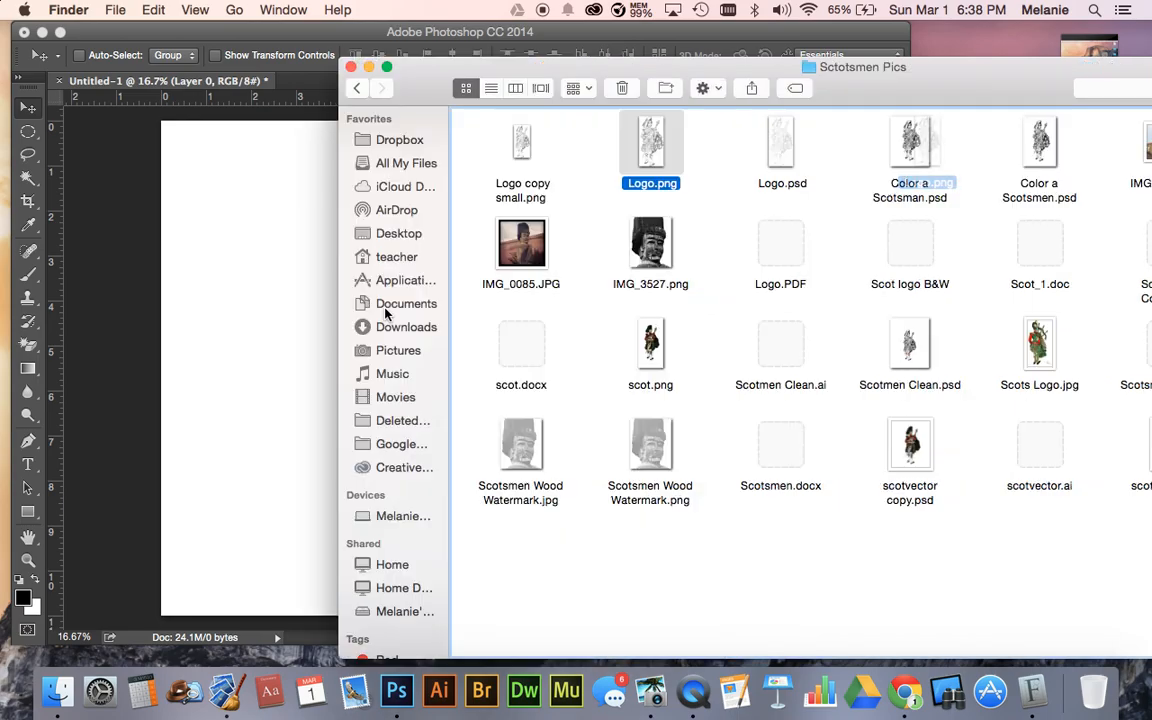
pyautogui.moveTo(928, 137); pyautogui.dragTo(418, 270)
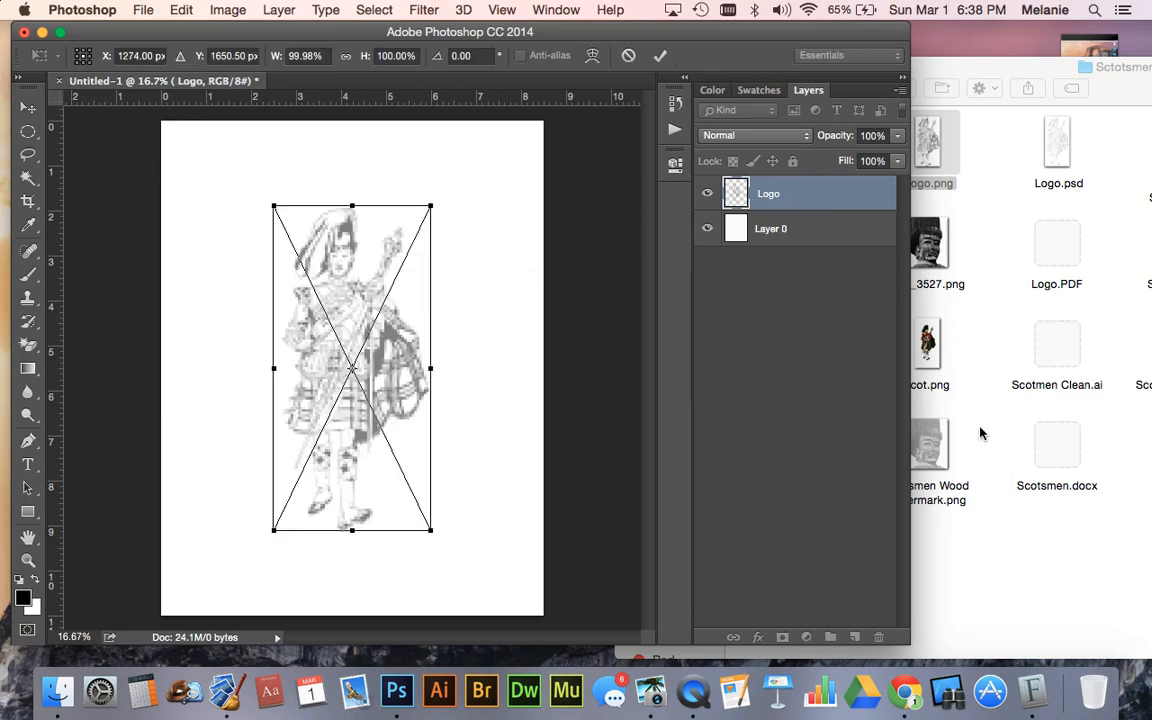
pyautogui.press('Return')
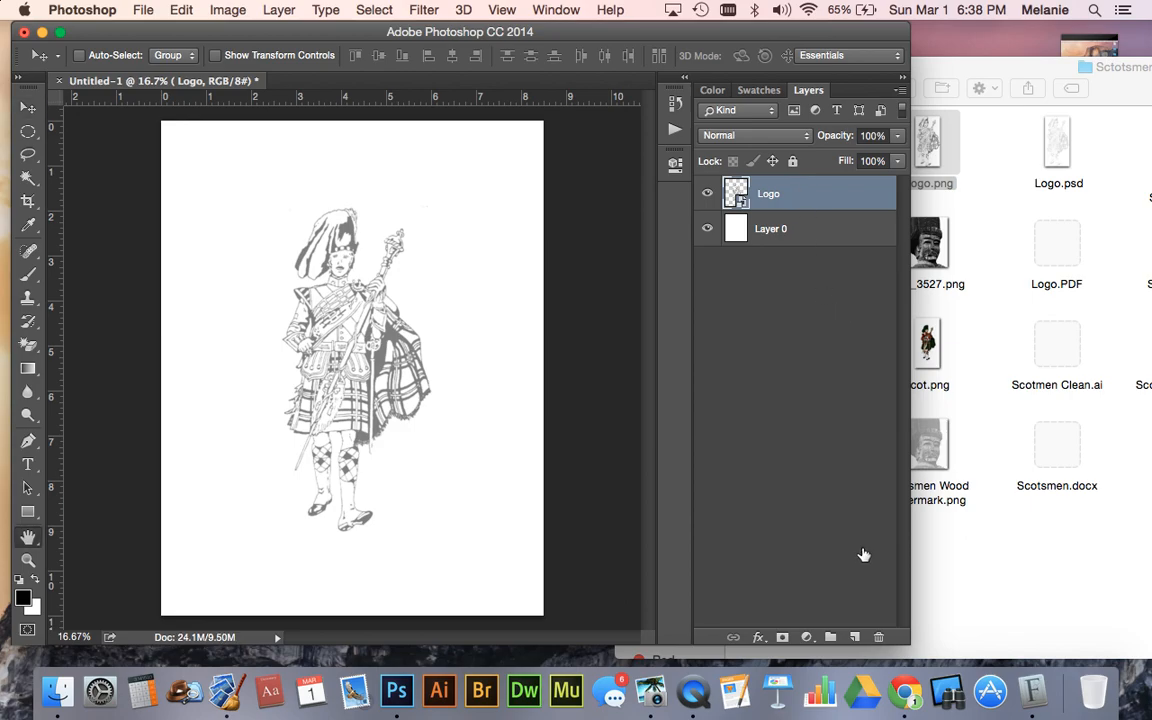
# - Remove the placed Logo layer from the document
pyautogui.doubleClick(794, 187)
pyautogui.click(1037, 180)
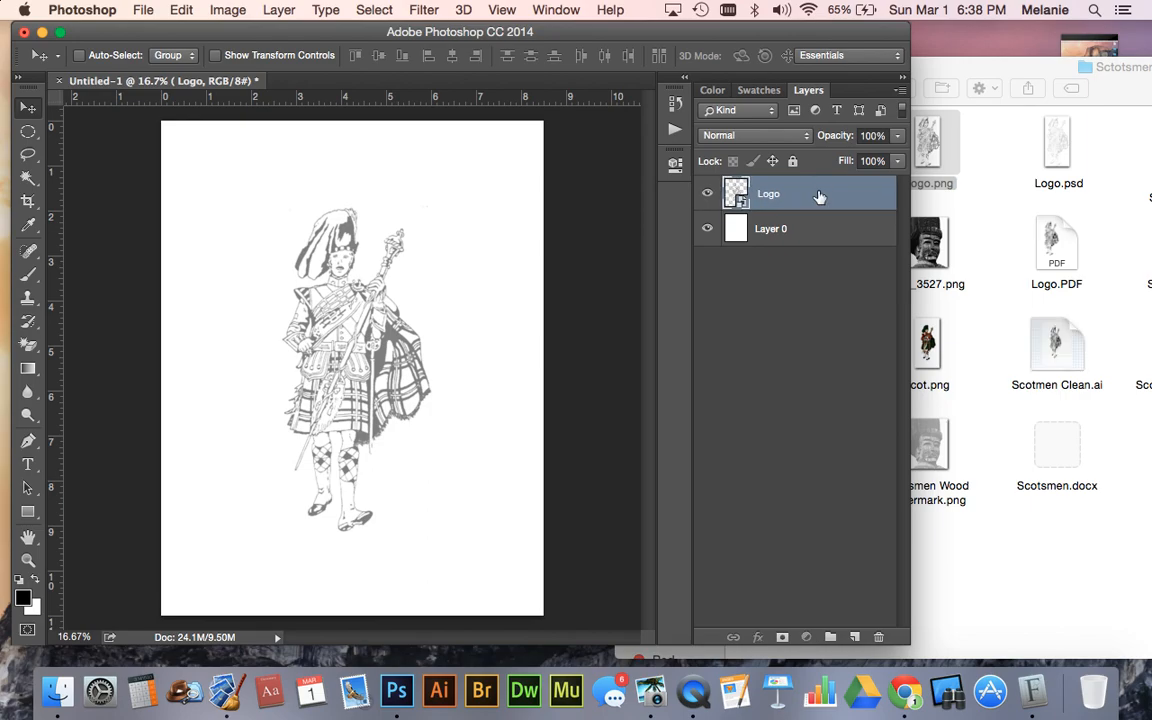
pyautogui.press('super+e')
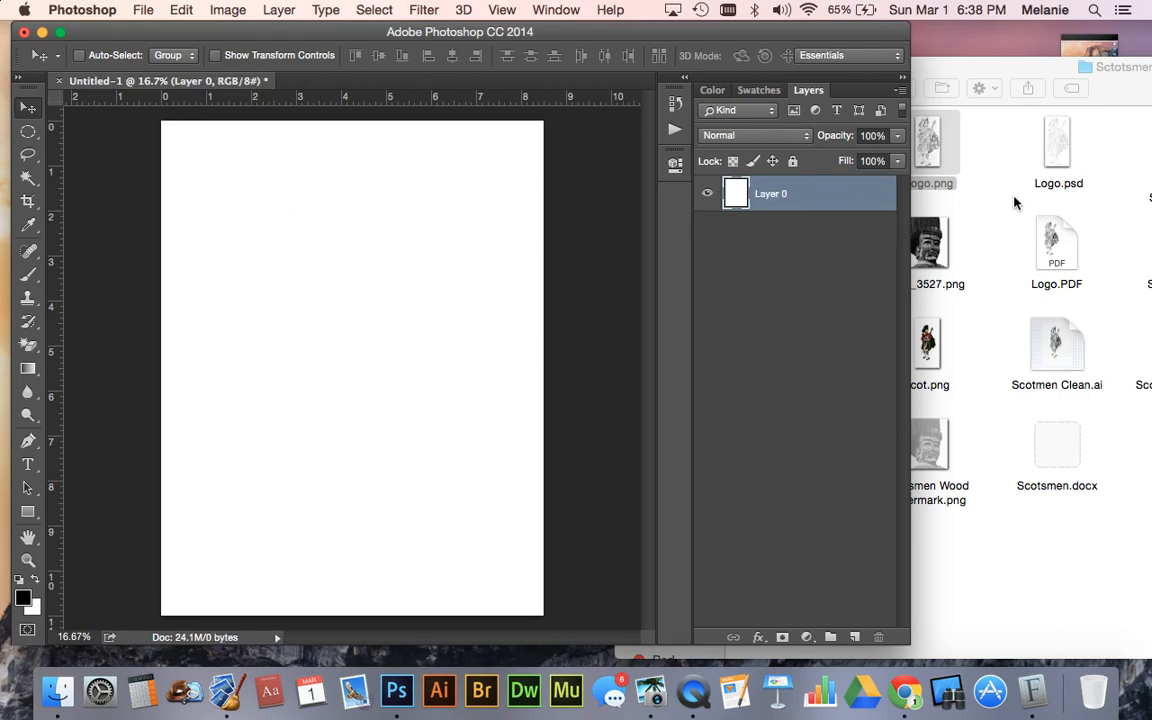
# - Place Scotmen Clean.psd from the Sctotsmen Pics folder into the document at 100% size
pyautogui.click(1015, 199)
pyautogui.moveTo(893, 72); pyautogui.dragTo(686, 64)
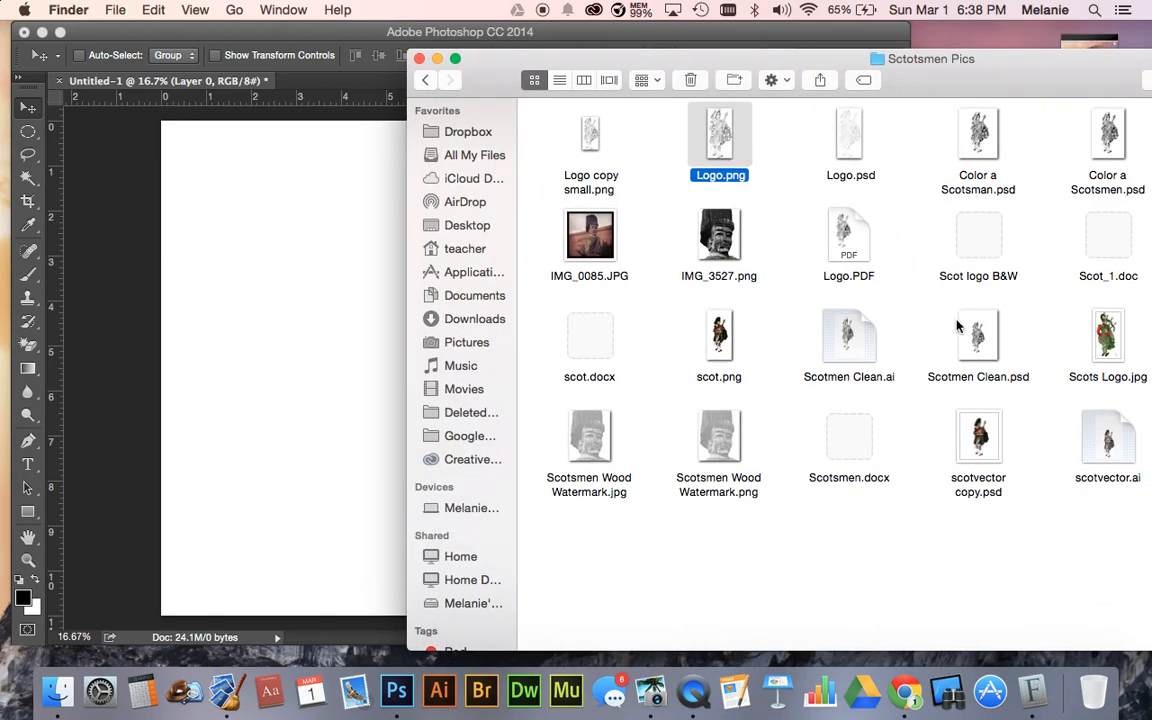
pyautogui.moveTo(976, 348); pyautogui.dragTo(327, 337)
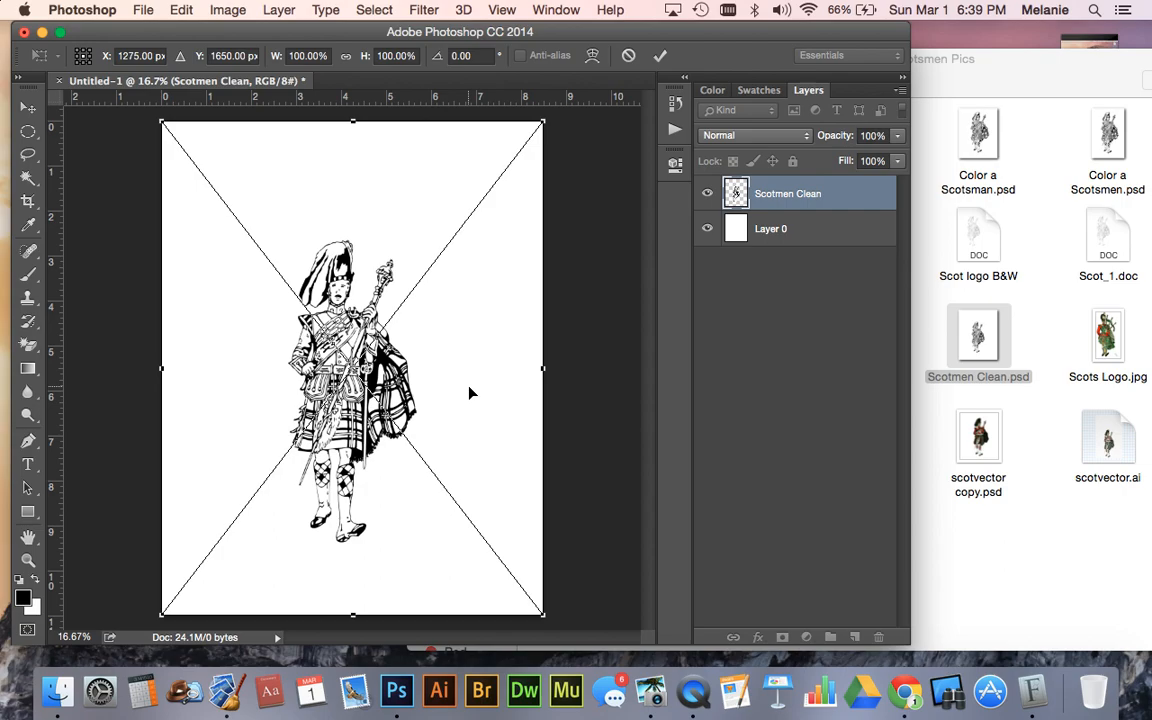
pyautogui.press('Return')
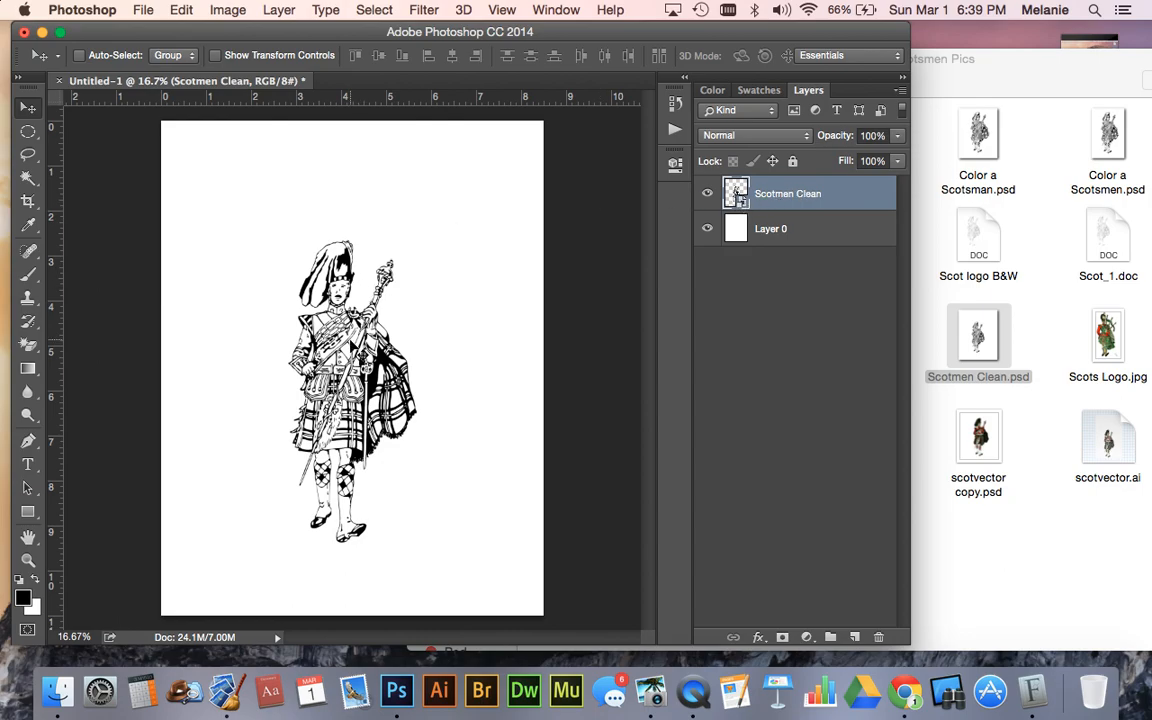
# - Enlarge the Scotmen Clean drawing to about 8.8 inches tall and reposition it near the page's center
pyautogui.press('super+t')
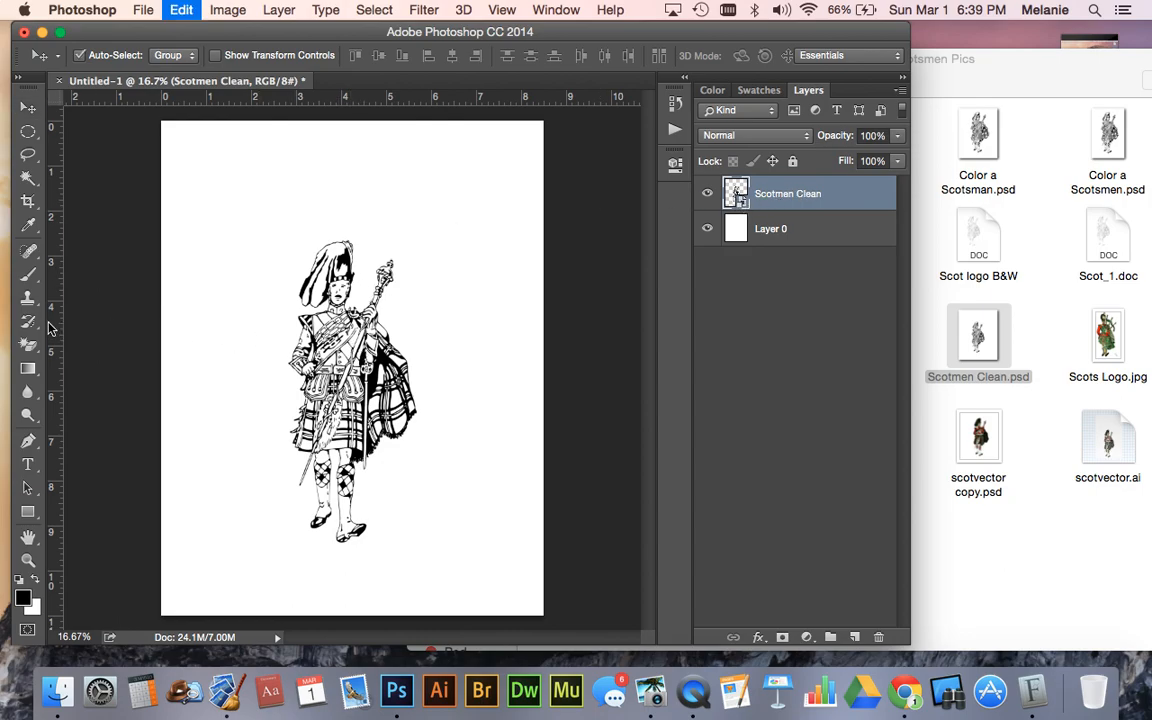
pyautogui.moveTo(544, 120); pyautogui.dragTo(647, 5)
pyautogui.moveTo(422, 245); pyautogui.dragTo(398, 280)
pyautogui.press('Return')
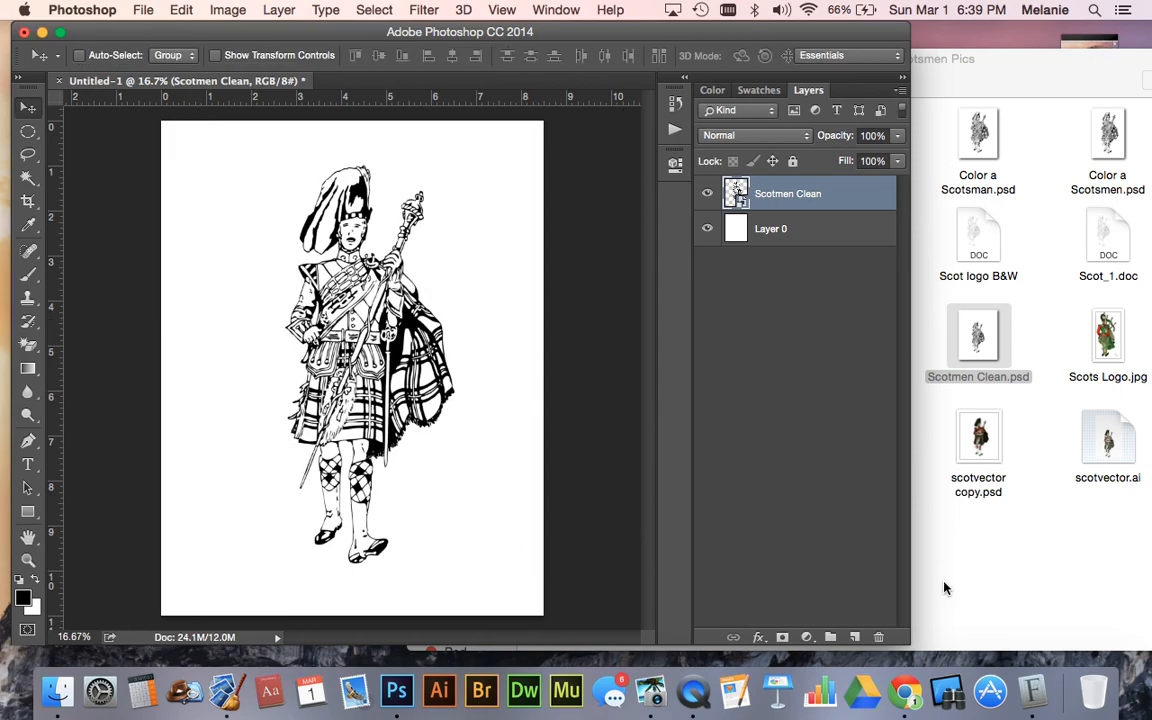
# - Close the Sctotsmen Pics folder window in Finder
pyautogui.click(945, 581)
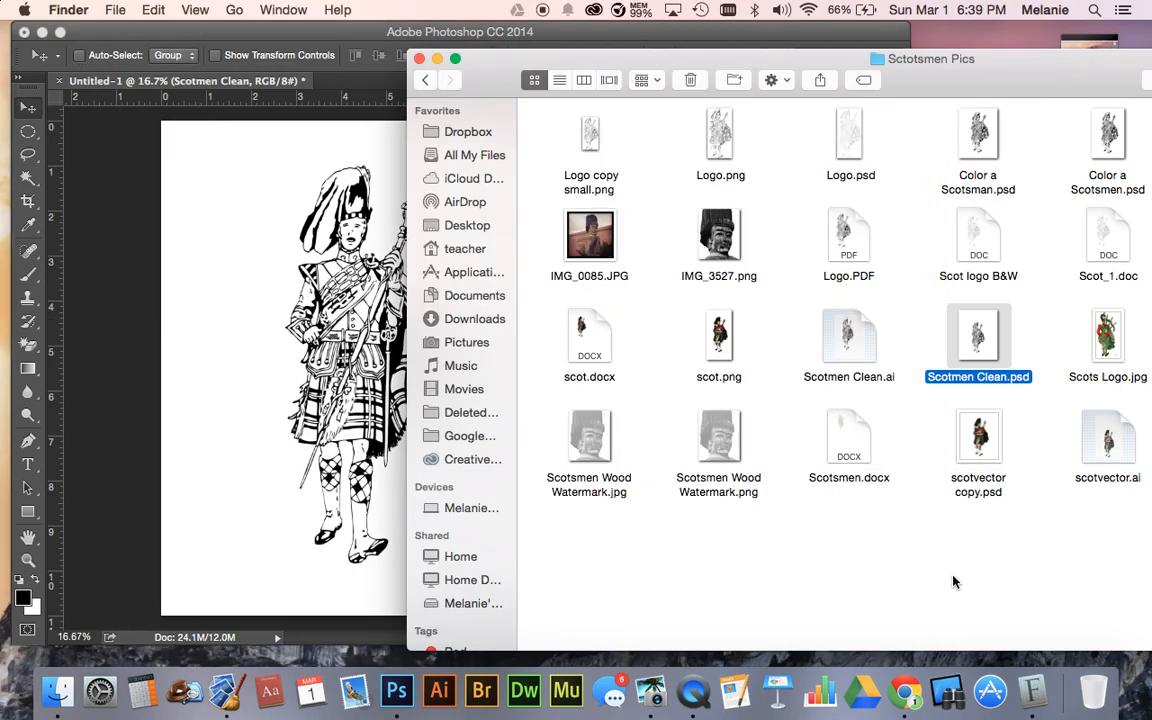
pyautogui.click(420, 59)
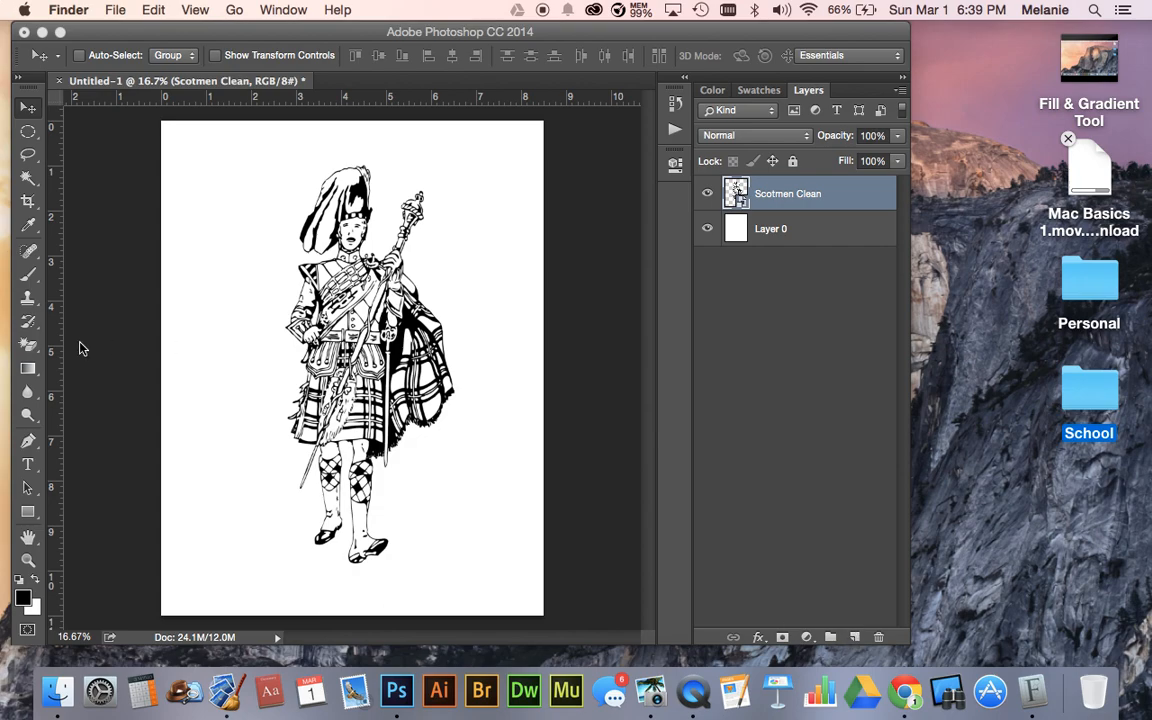
# - Choose the Type tool and set its font to Action Comcs Black Regular
pyautogui.click(29, 465)
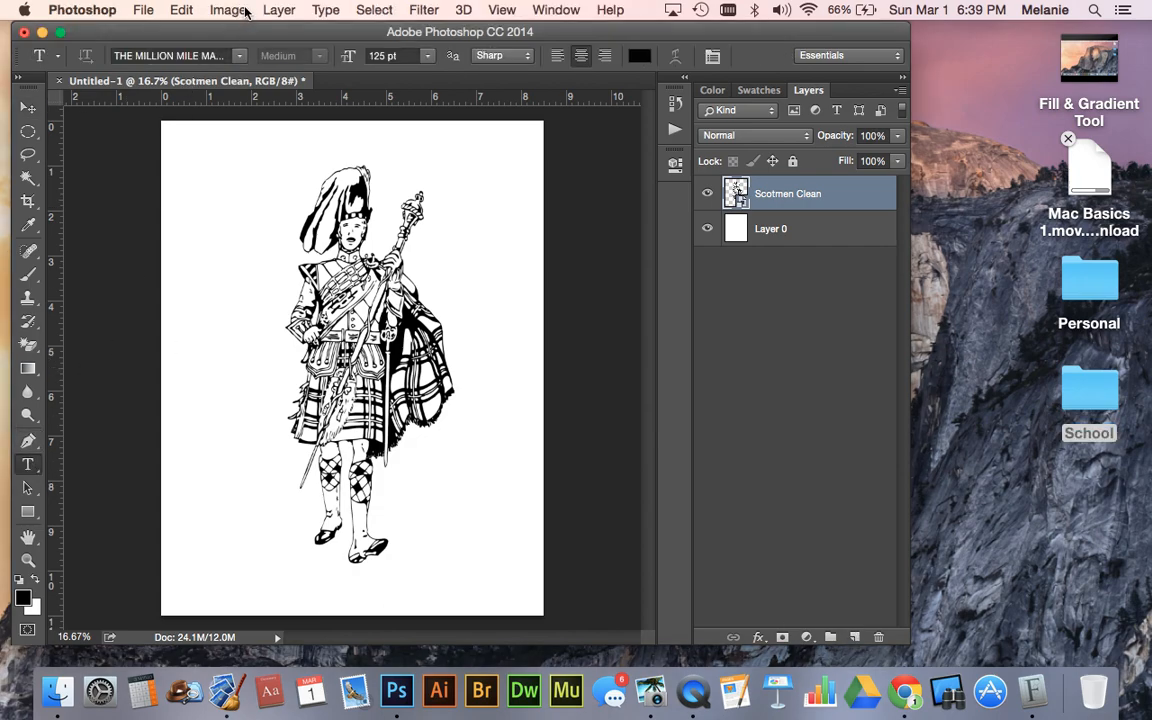
pyautogui.click(239, 56)
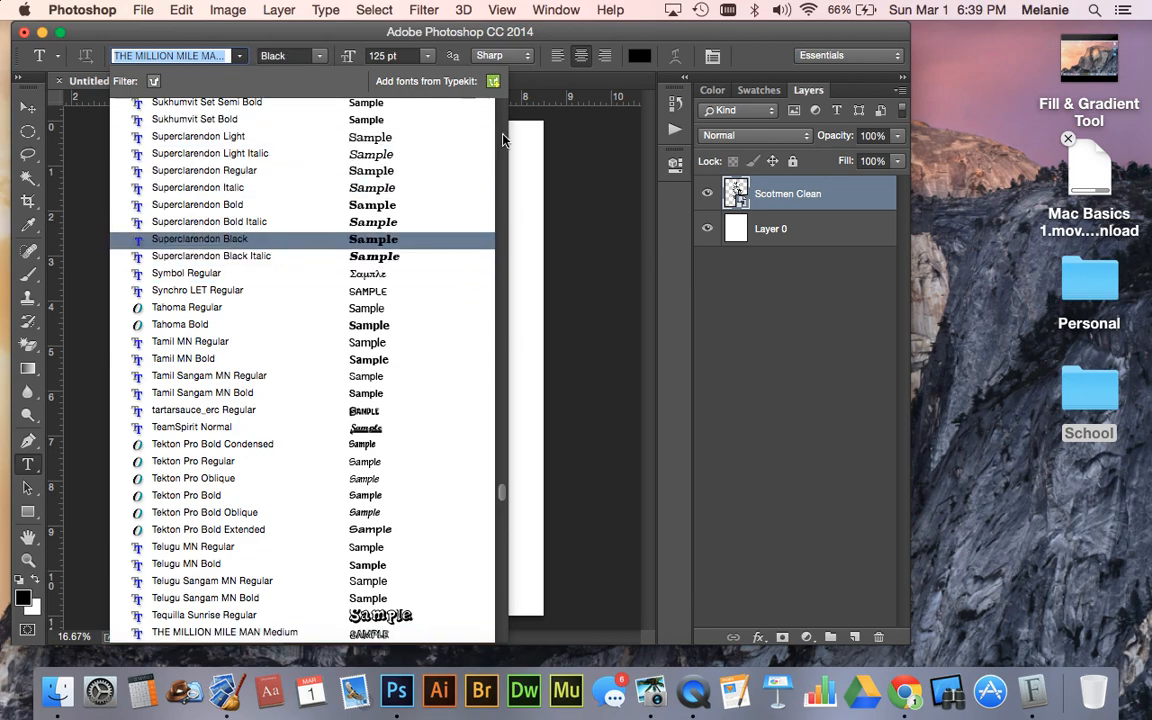
pyautogui.scroll(10, 501, 463)
pyautogui.moveTo(501, 467); pyautogui.dragTo(504, 244)
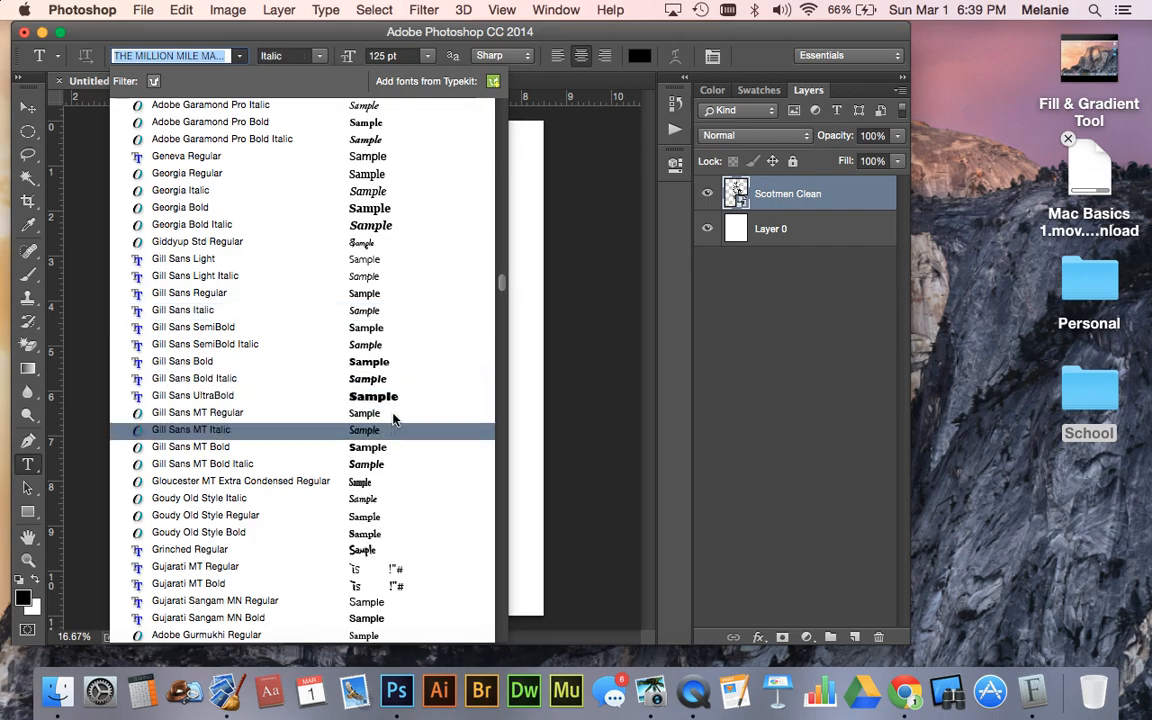
pyautogui.moveTo(500, 287); pyautogui.dragTo(489, 110)
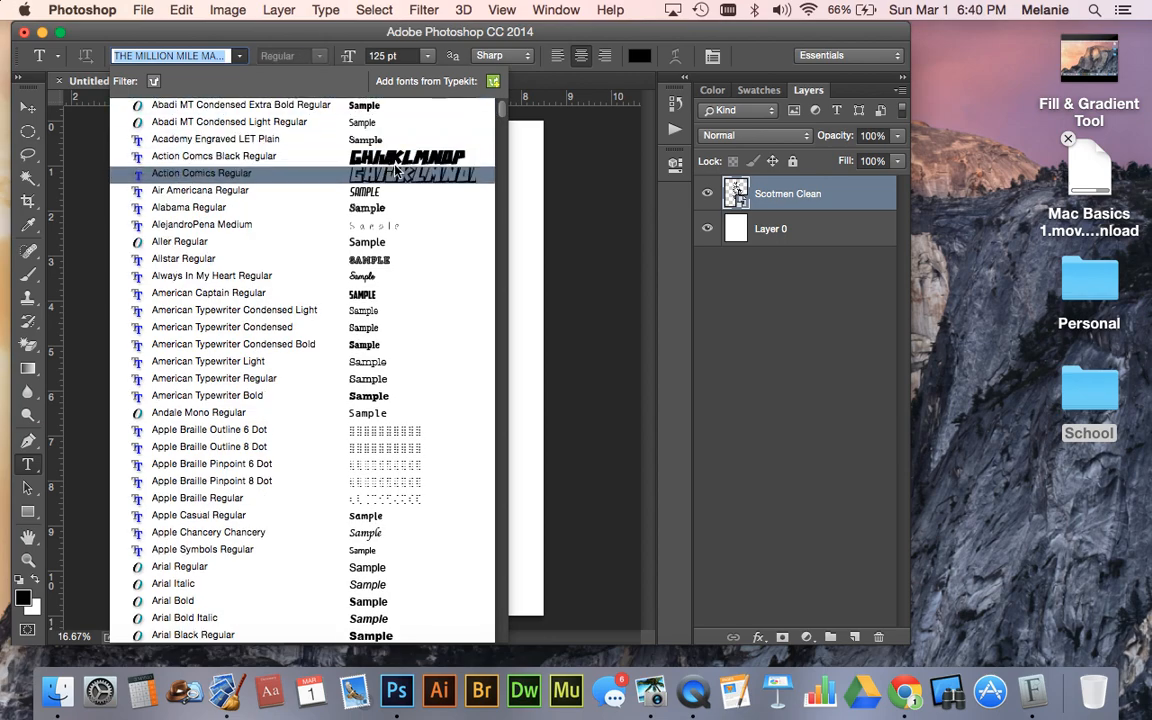
pyautogui.click(360, 156)
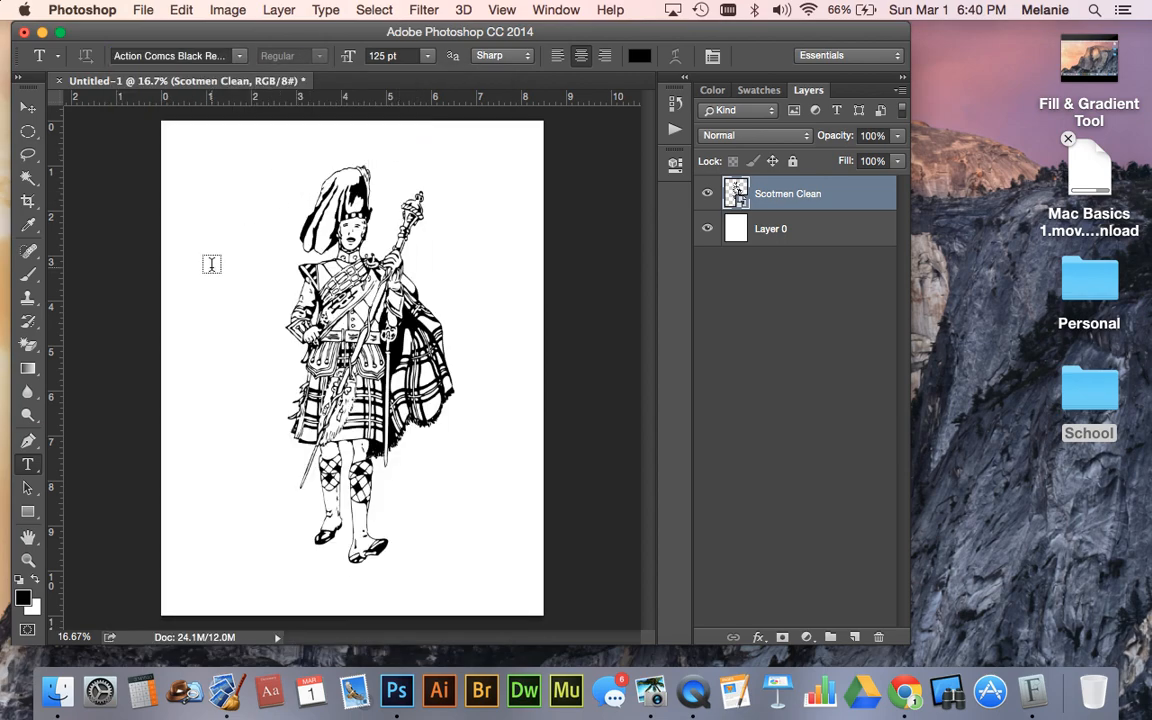
# - Draw a text box about 7.3 by 2.5 inches across the figure's middle, enter SC and erase it
pyautogui.moveTo(191, 292); pyautogui.dragTo(520, 400)
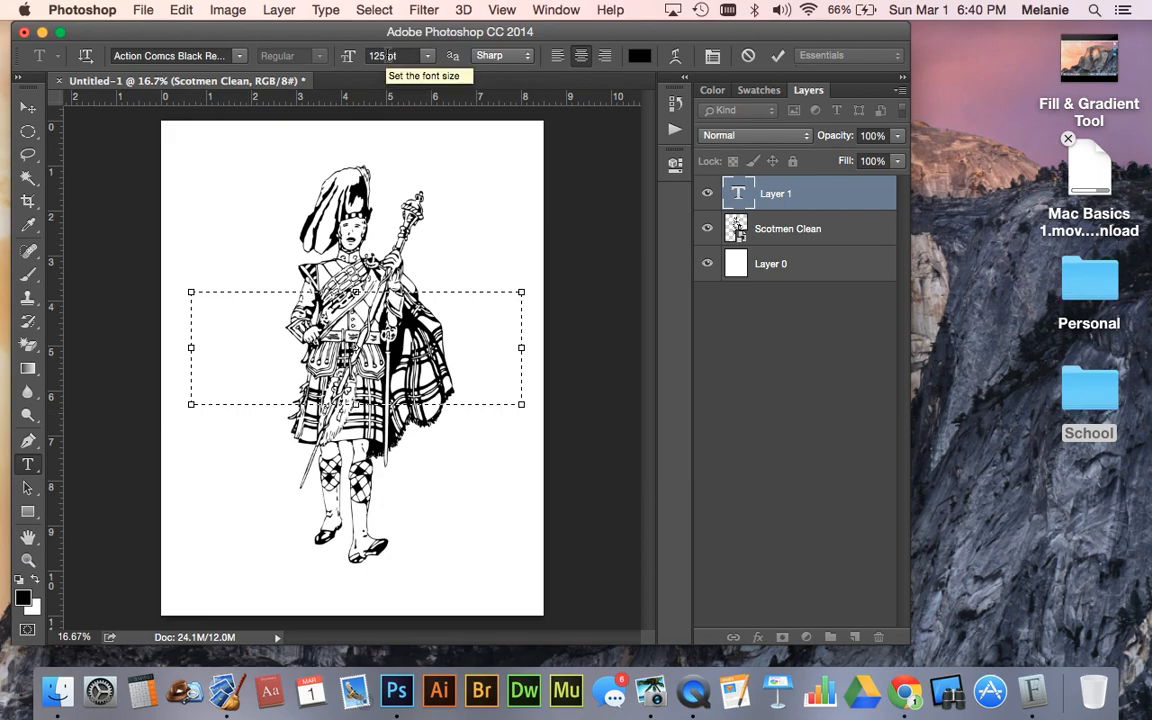
pyautogui.write('SC')
pyautogui.press('BackSpace')
pyautogui.press('BackSpace')
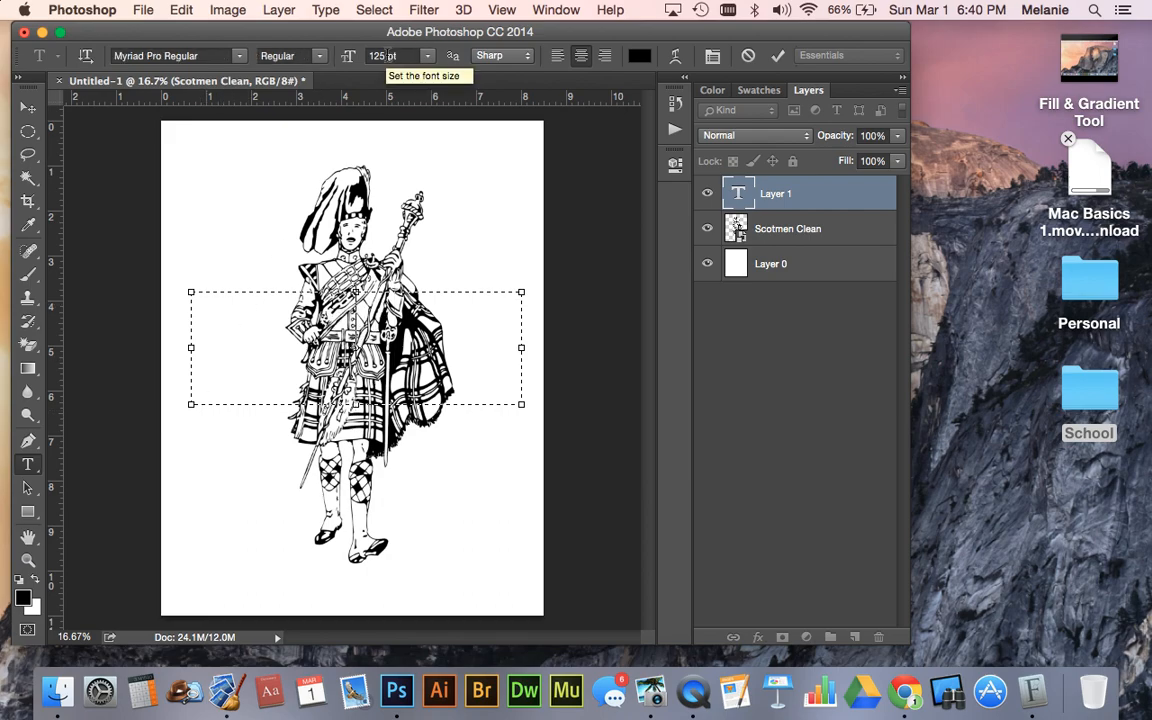
# - Choose Action Comcs Black Regular as the font and enter SCOTS in the text box
pyautogui.click(238, 55)
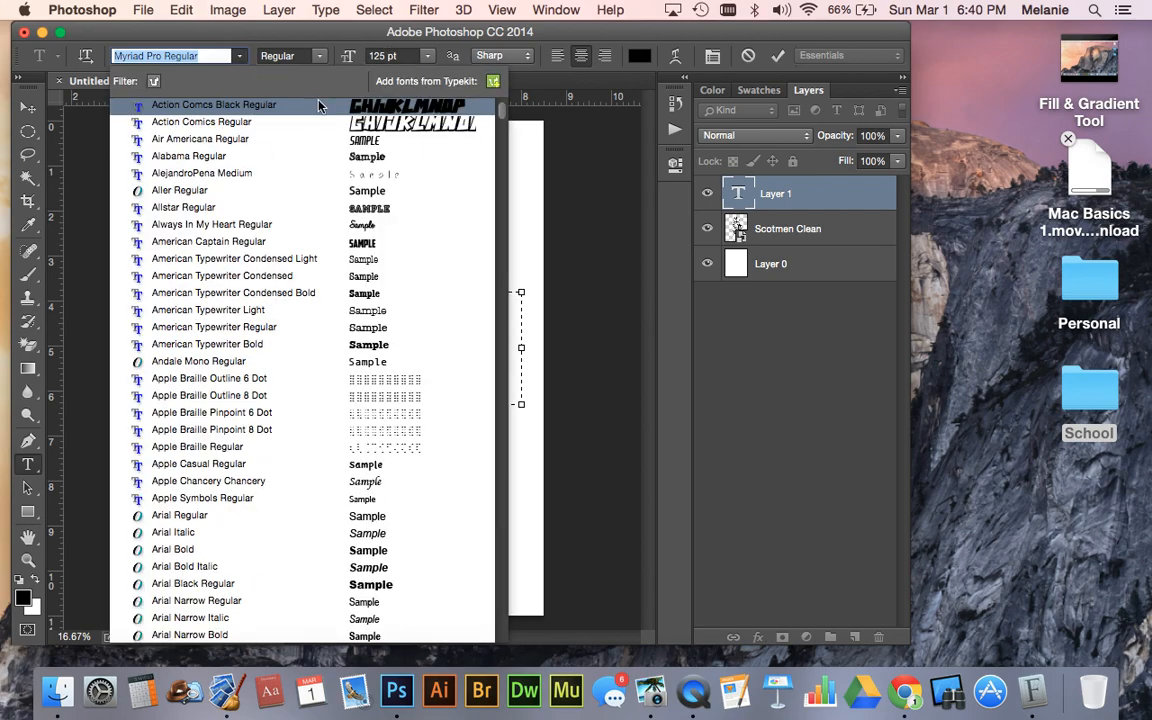
pyautogui.press('Escape')
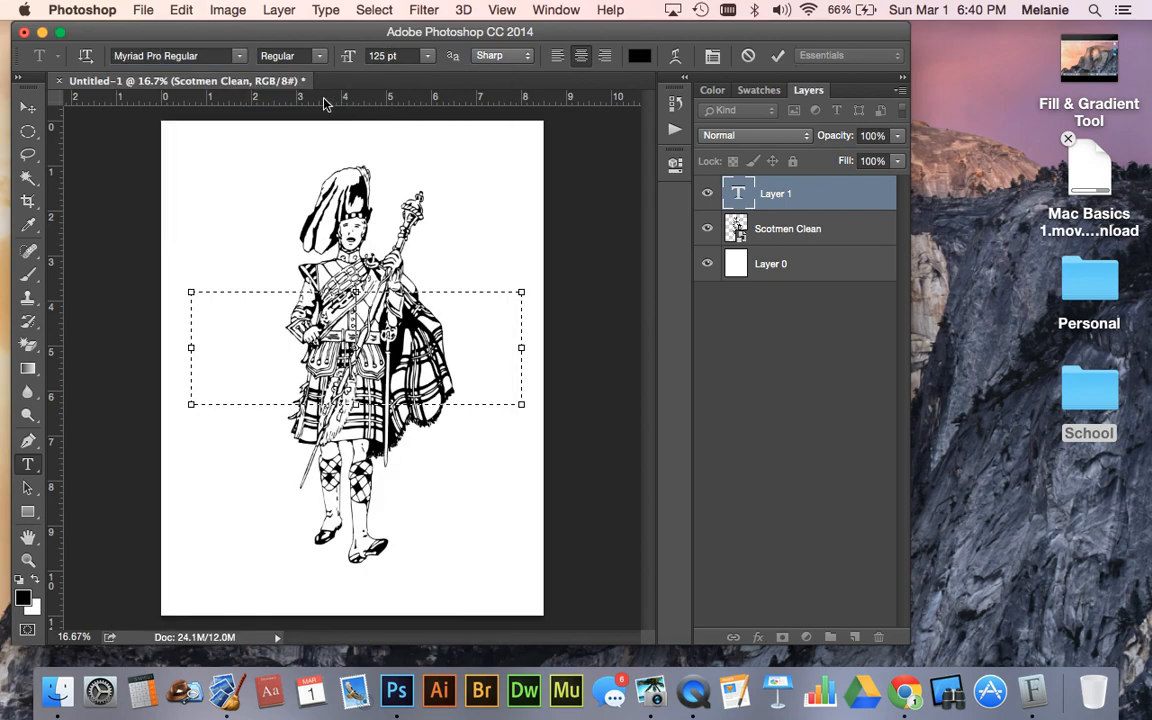
pyautogui.click(238, 55)
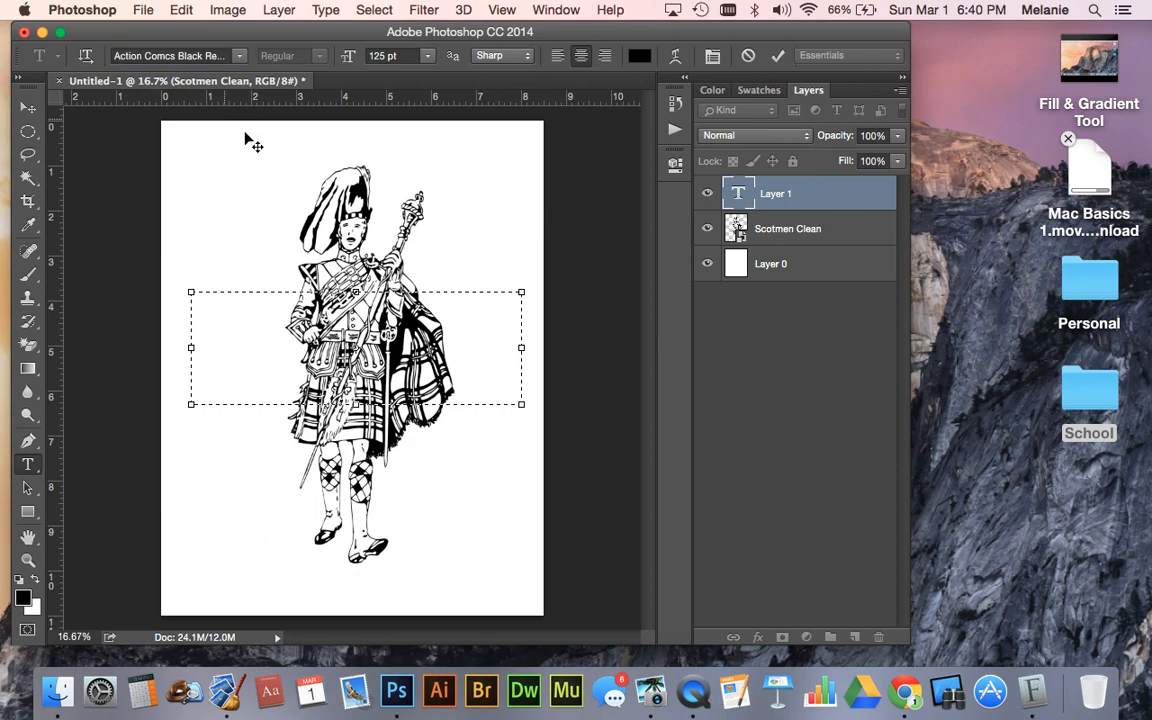
pyautogui.write('SCOTS')
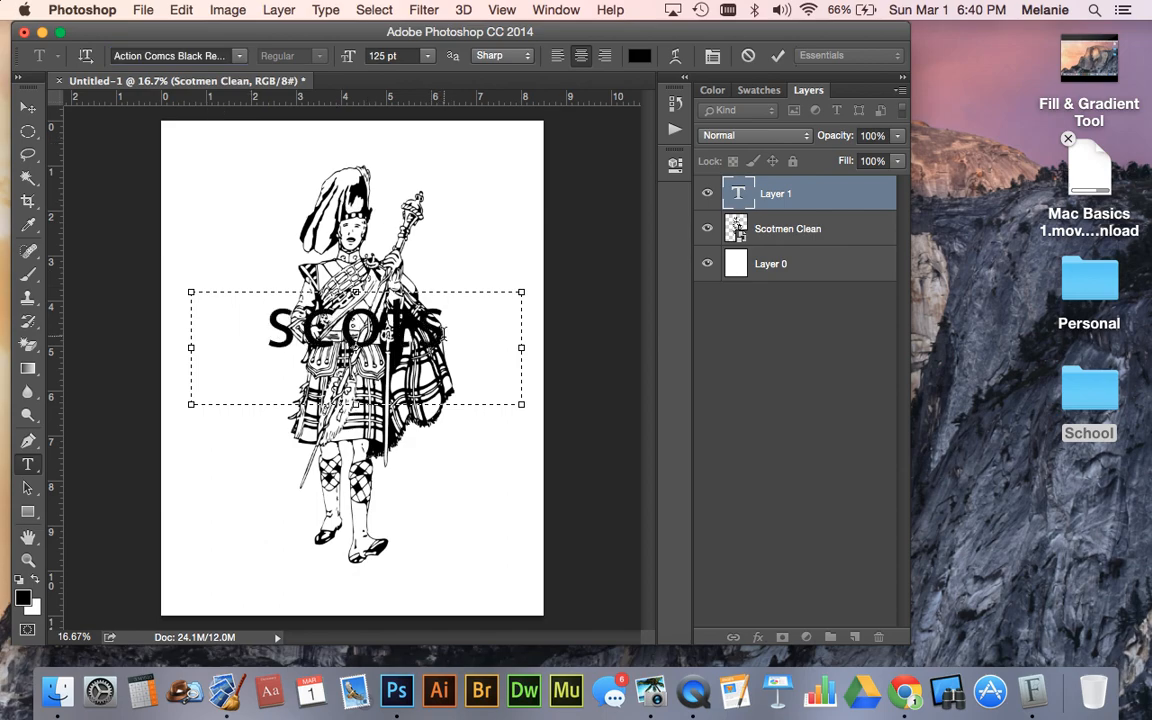
# - Set the font of the whole word SCOTS to Mexican Knappett Regular and commit the text
pyautogui.moveTo(447, 305); pyautogui.dragTo(222, 320)
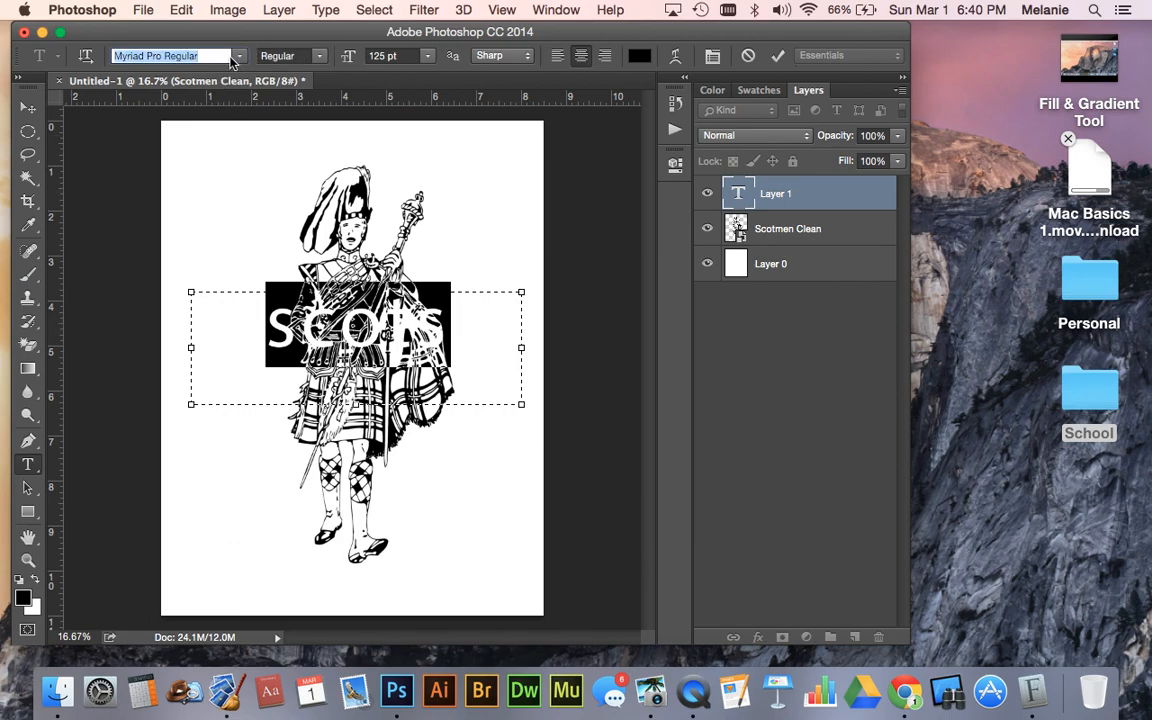
pyautogui.click(239, 56)
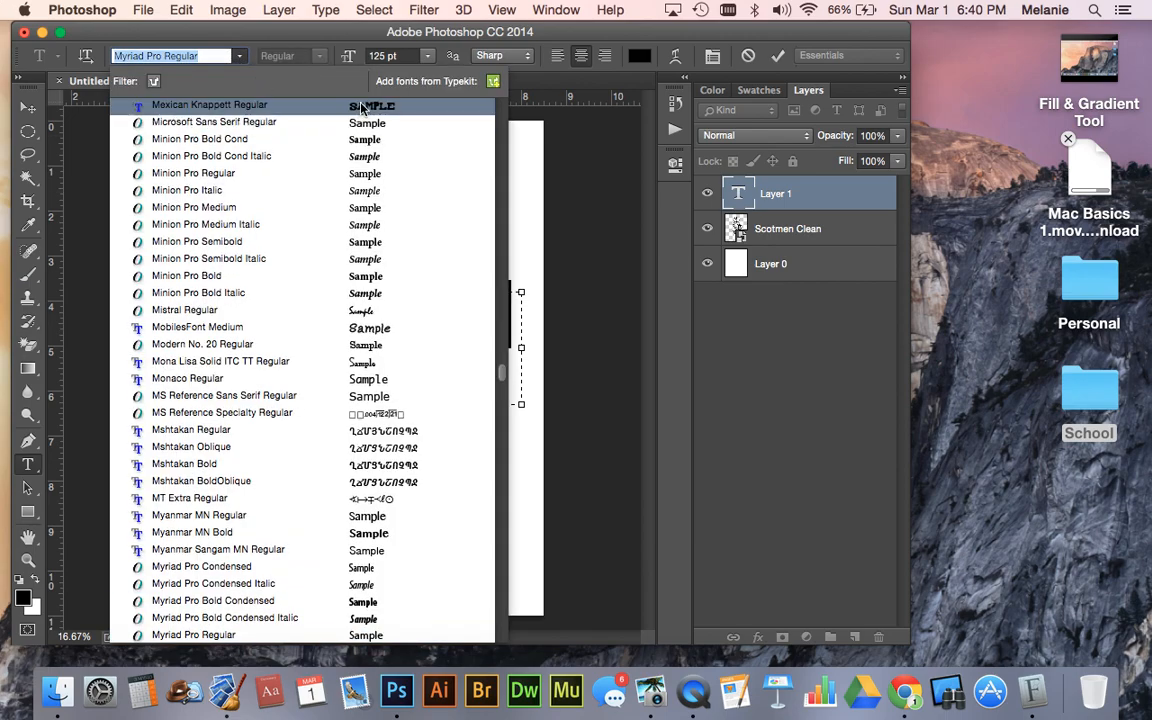
pyautogui.click(362, 108)
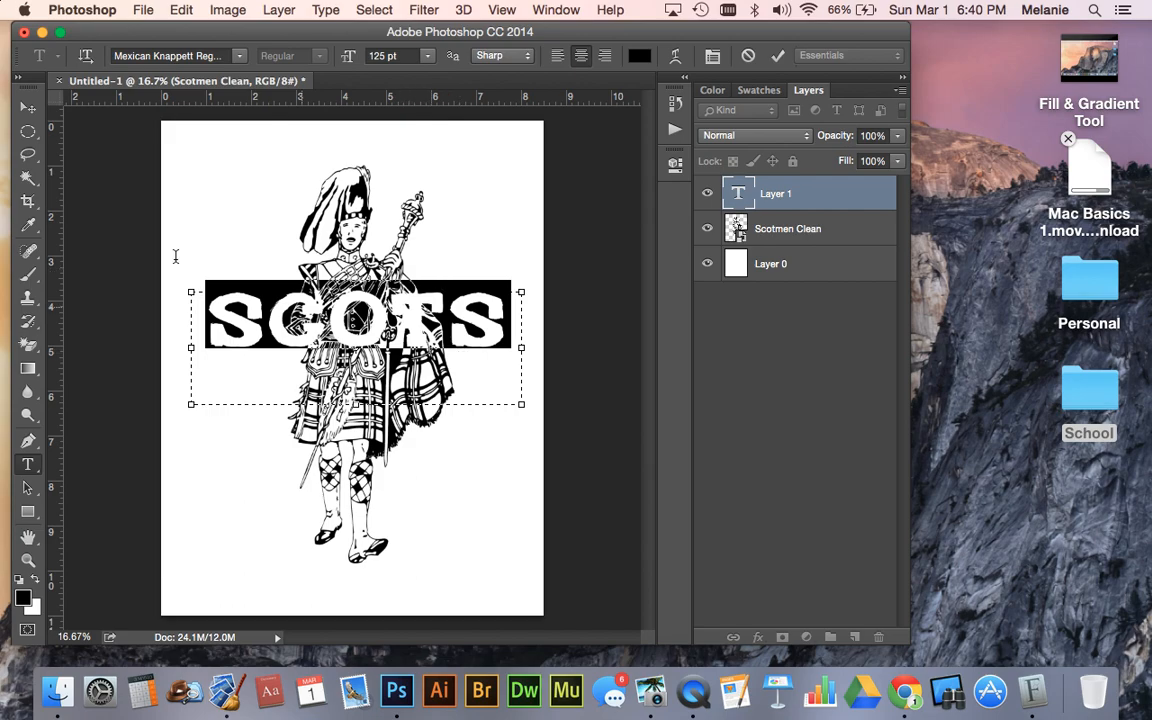
pyautogui.click(28, 107)
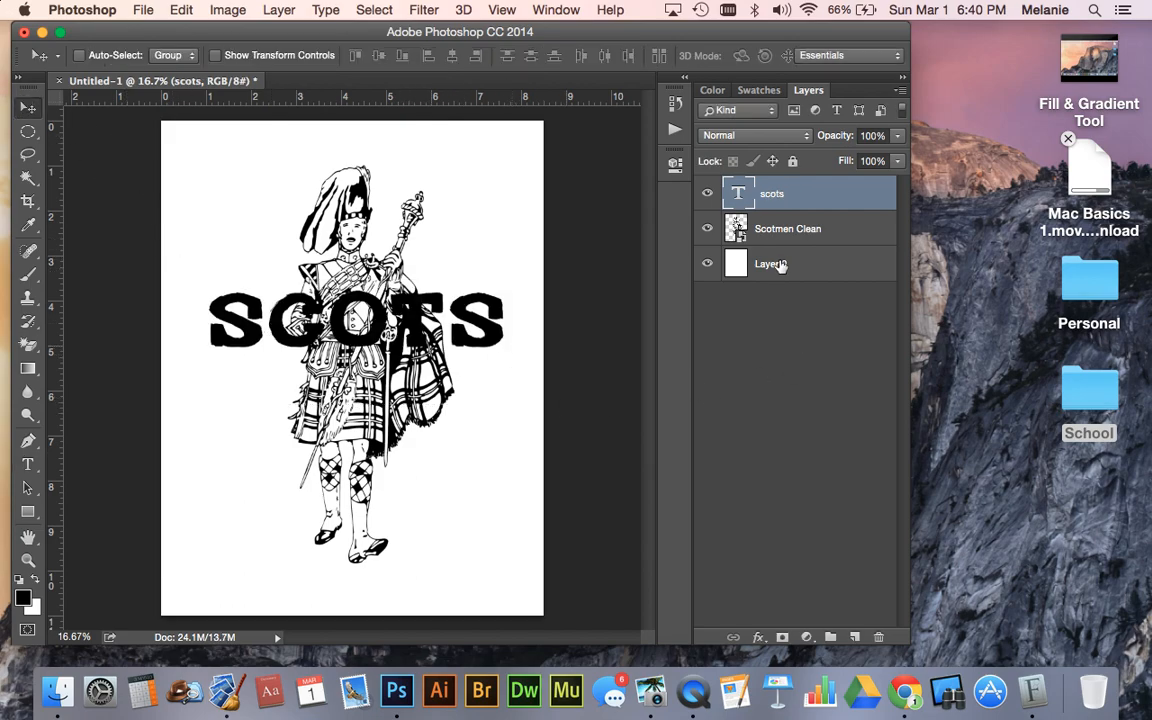
pyautogui.click(805, 270)
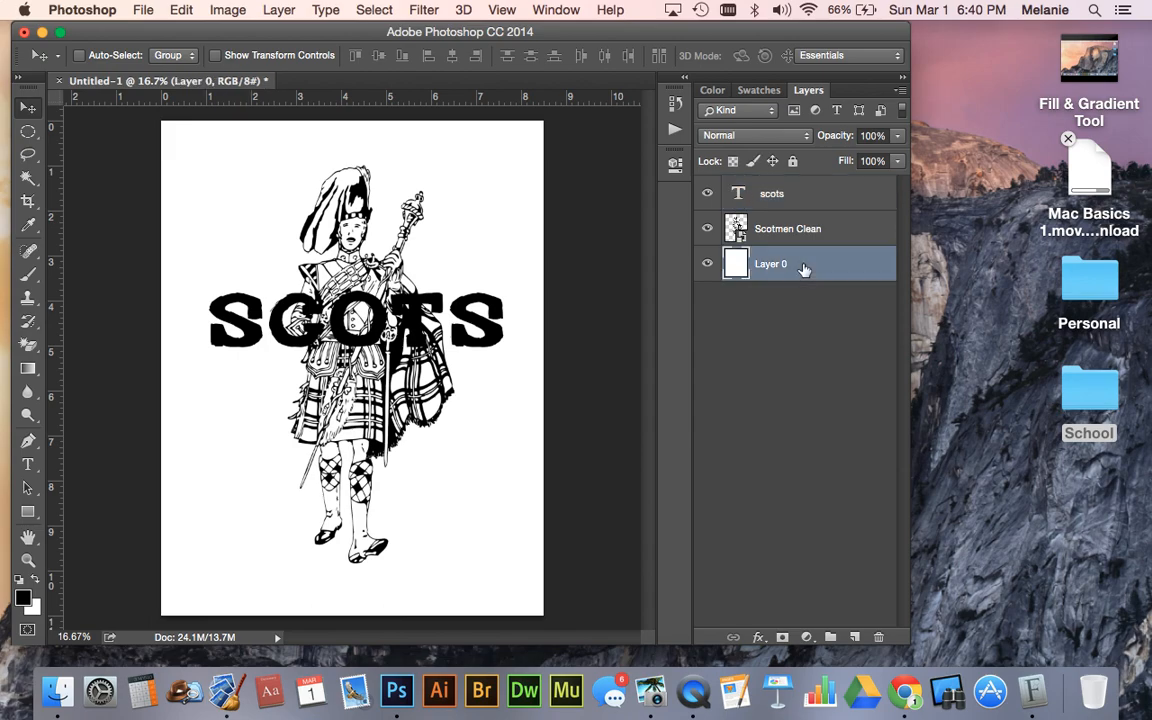
pyautogui.doubleClick(818, 234)
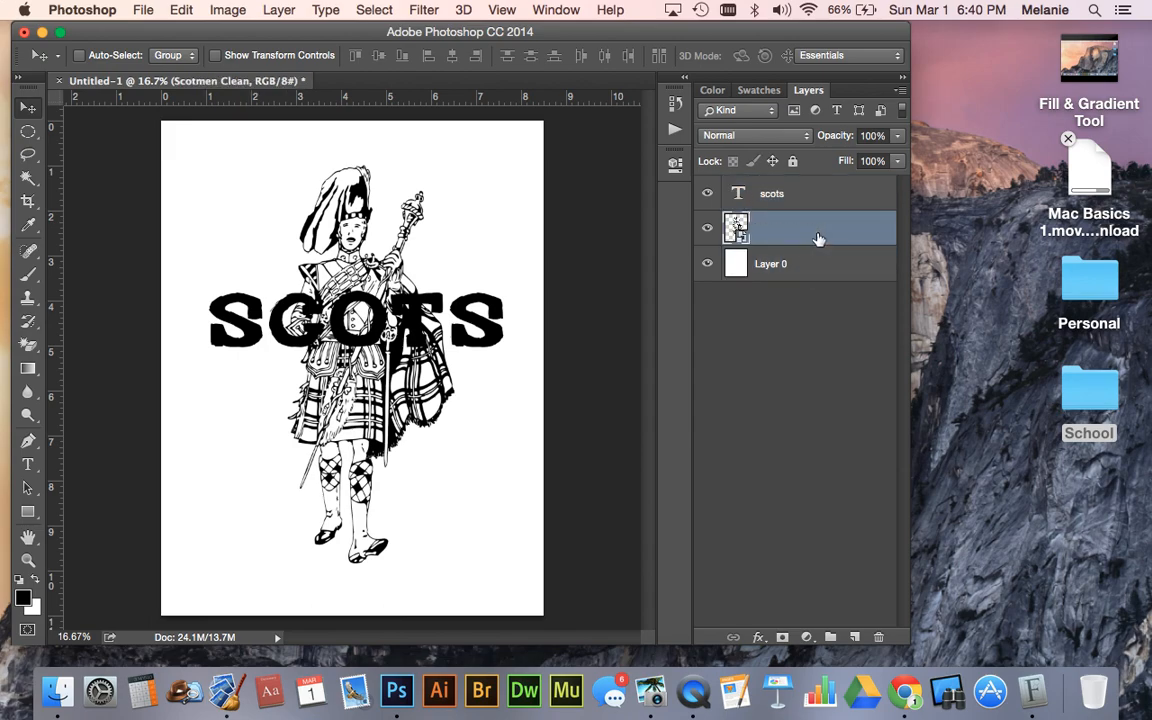
pyautogui.press('Return')
pyautogui.click(800, 200)
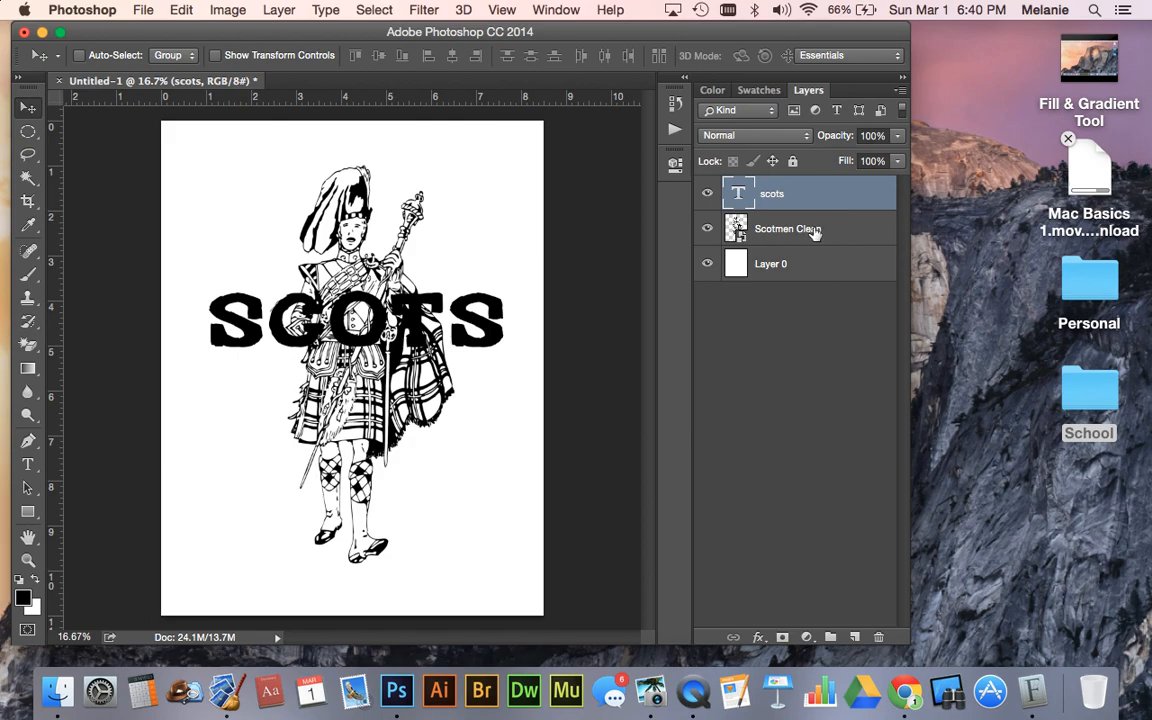
# - Move the white Layer 0 to the top of the layer stack, to just below scots, and back to the bottom
pyautogui.click(823, 263)
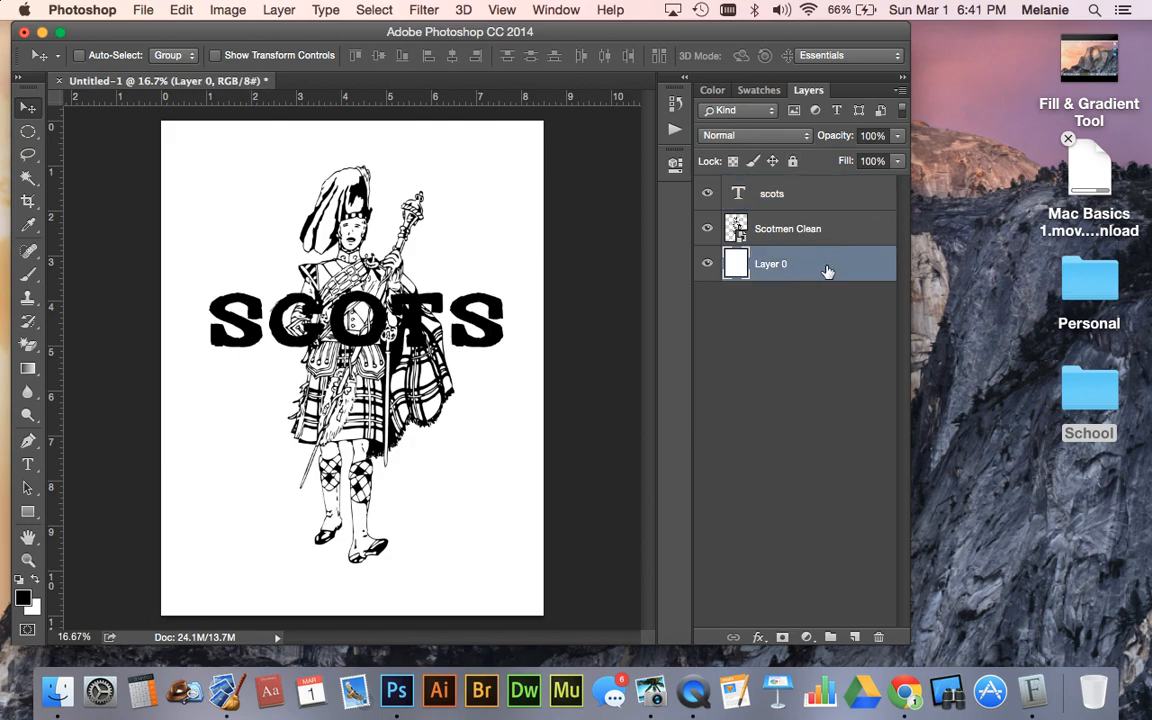
pyautogui.moveTo(812, 260); pyautogui.dragTo(806, 181)
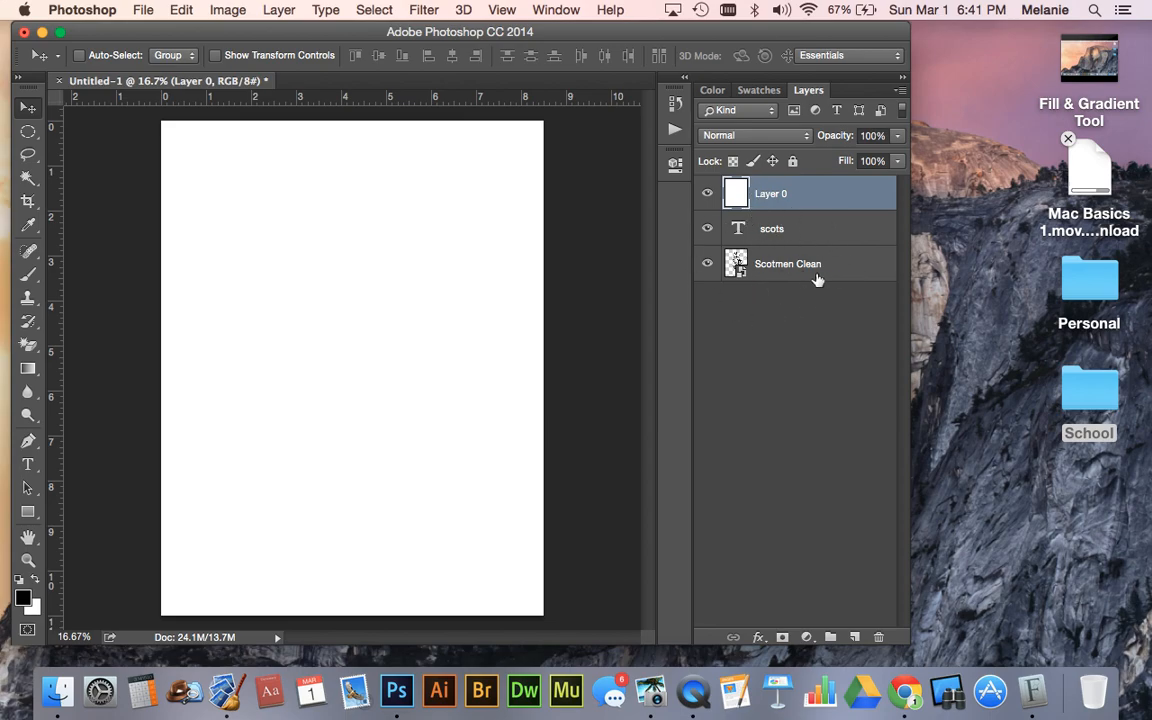
pyautogui.moveTo(828, 195); pyautogui.dragTo(831, 238)
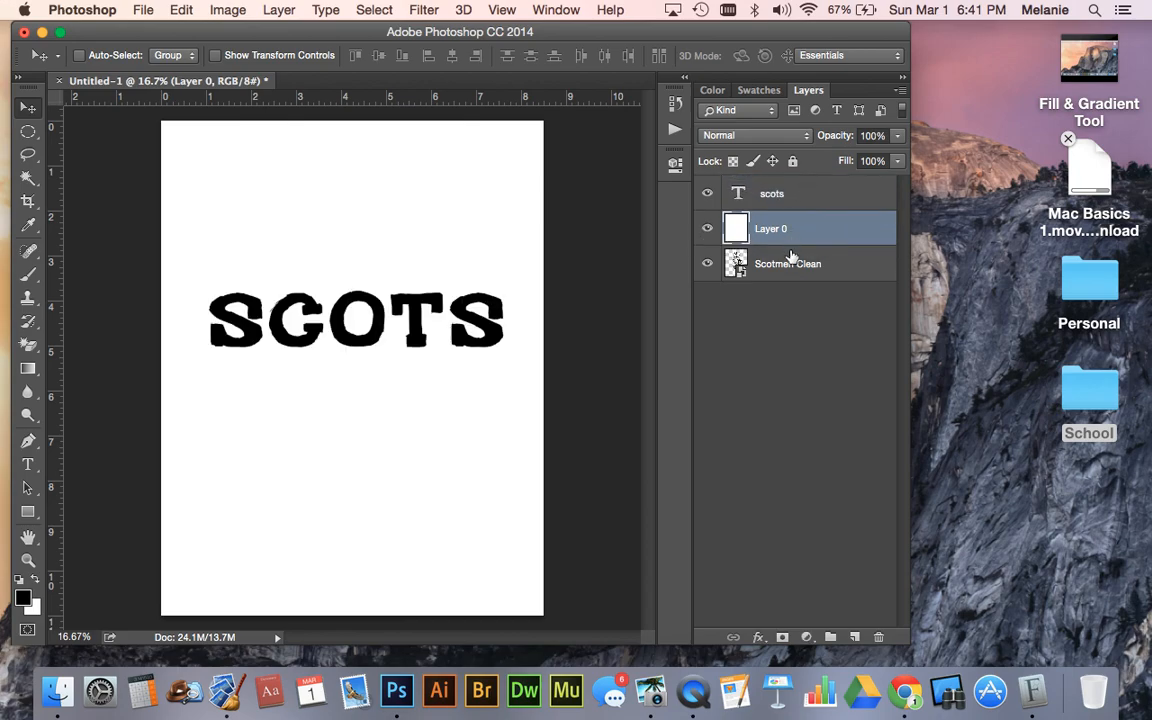
pyautogui.moveTo(797, 231); pyautogui.dragTo(786, 287)
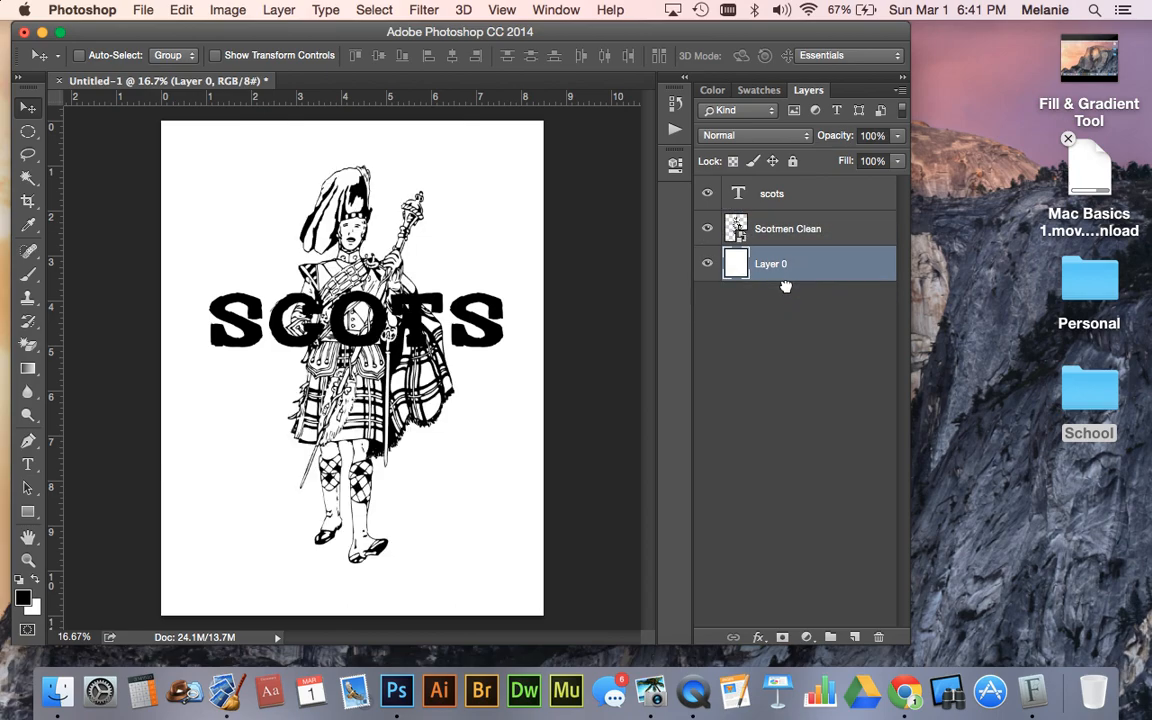
# - Move the Scotmen Clean layer above the scots text layer so the figure covers the word
pyautogui.click(812, 229)
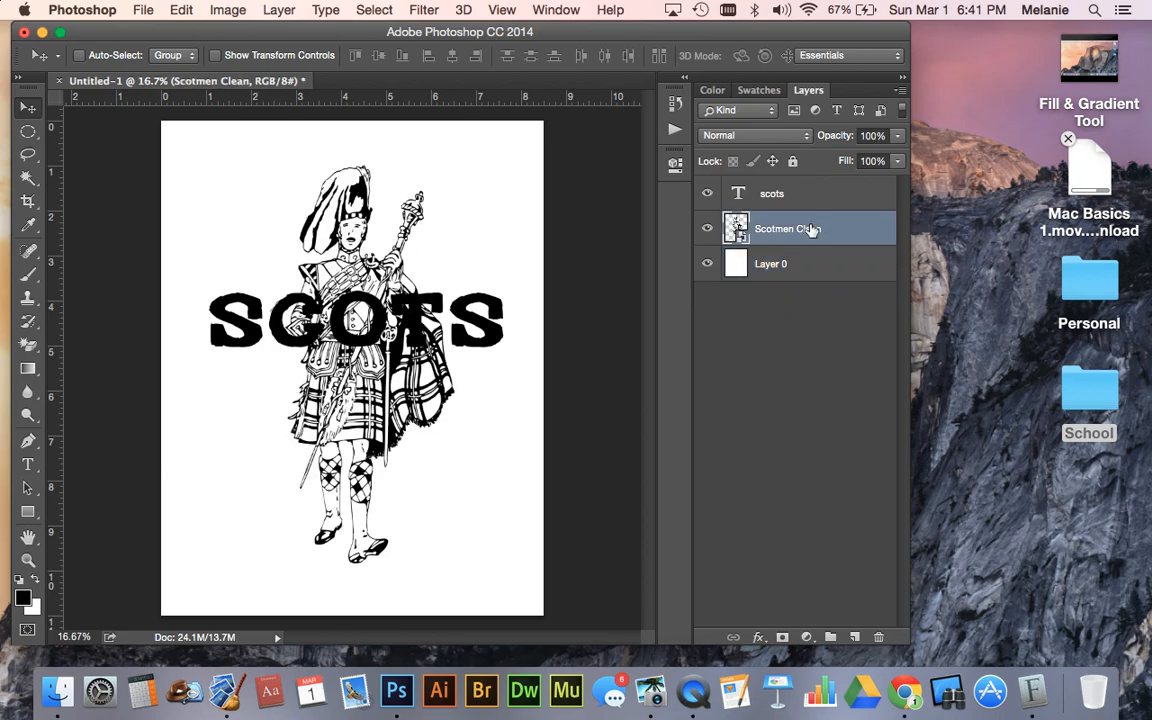
pyautogui.moveTo(812, 229); pyautogui.dragTo(806, 181)
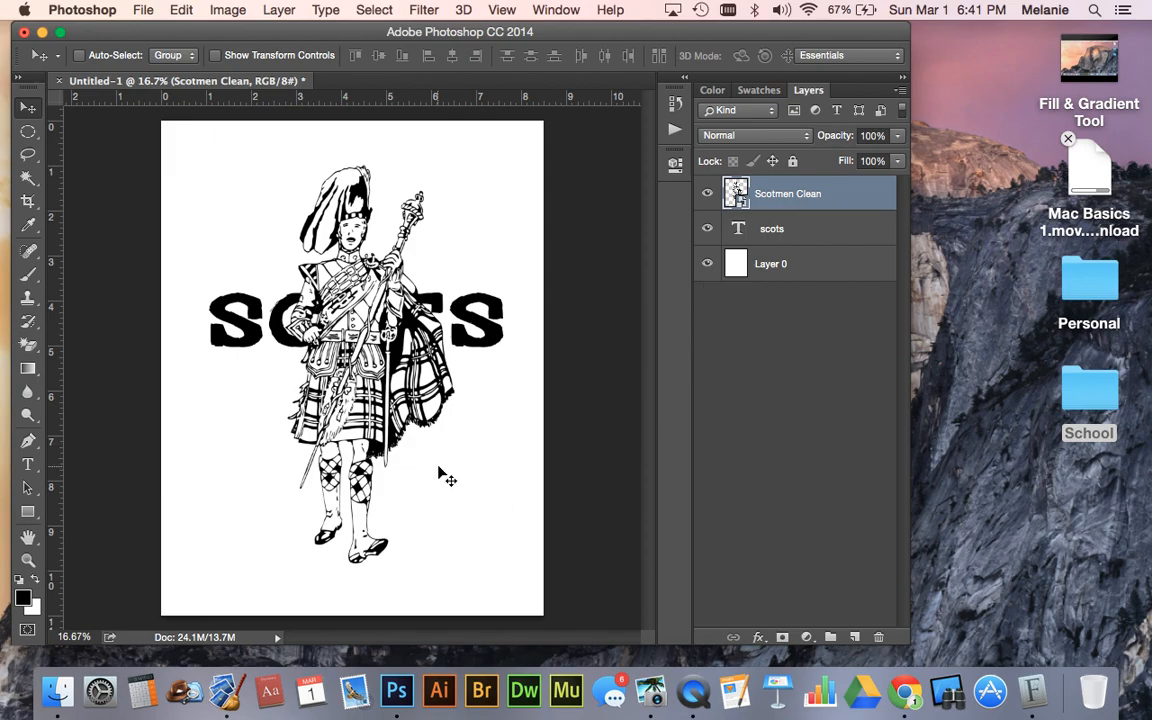
# - Duplicate the scots text layer and replace the copy's text with RULE
pyautogui.click(780, 232)
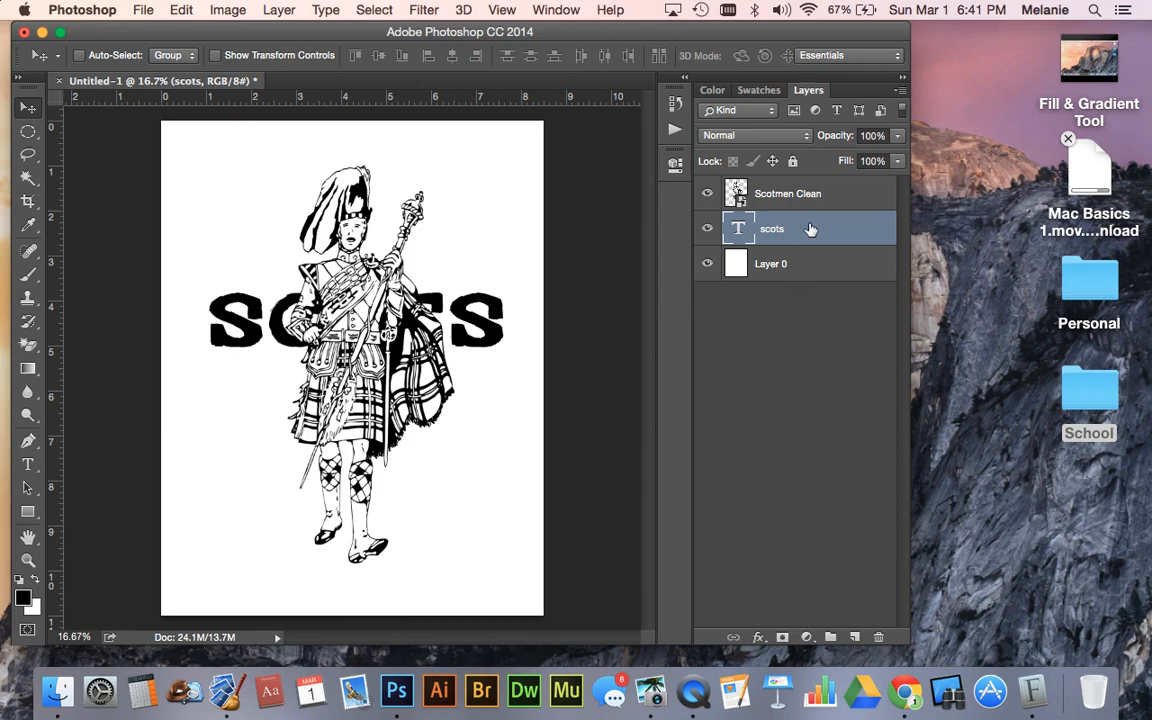
pyautogui.press('super+j')
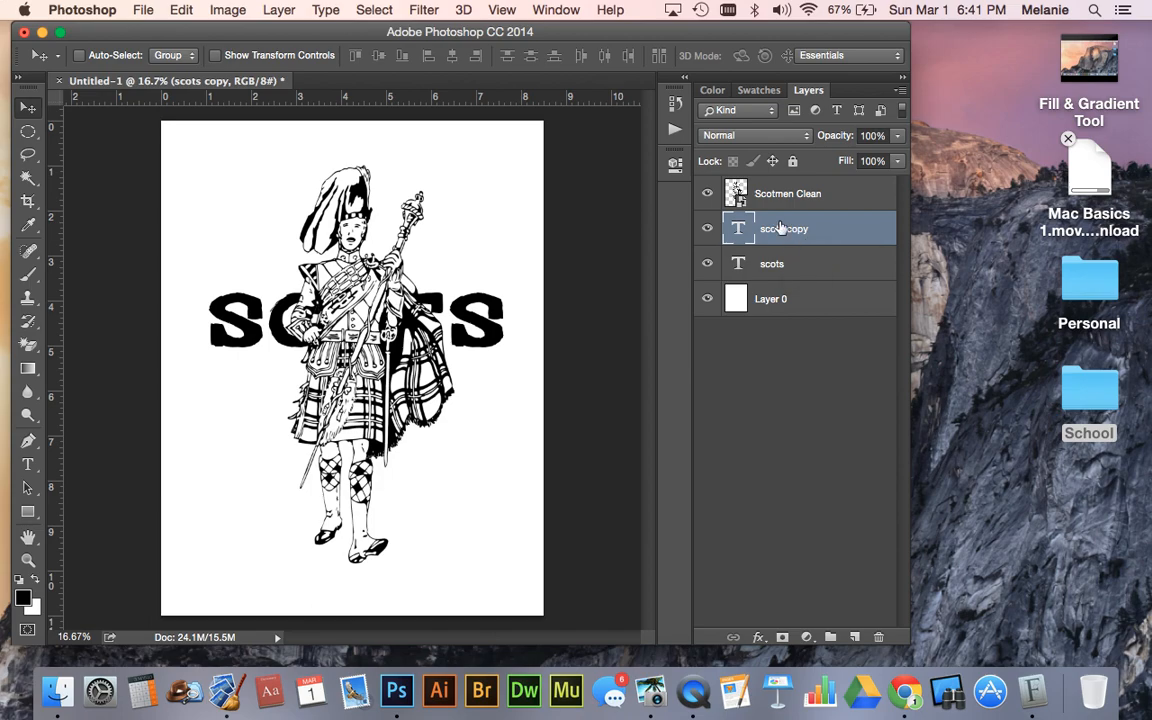
pyautogui.click(27, 467)
pyautogui.click(319, 311)
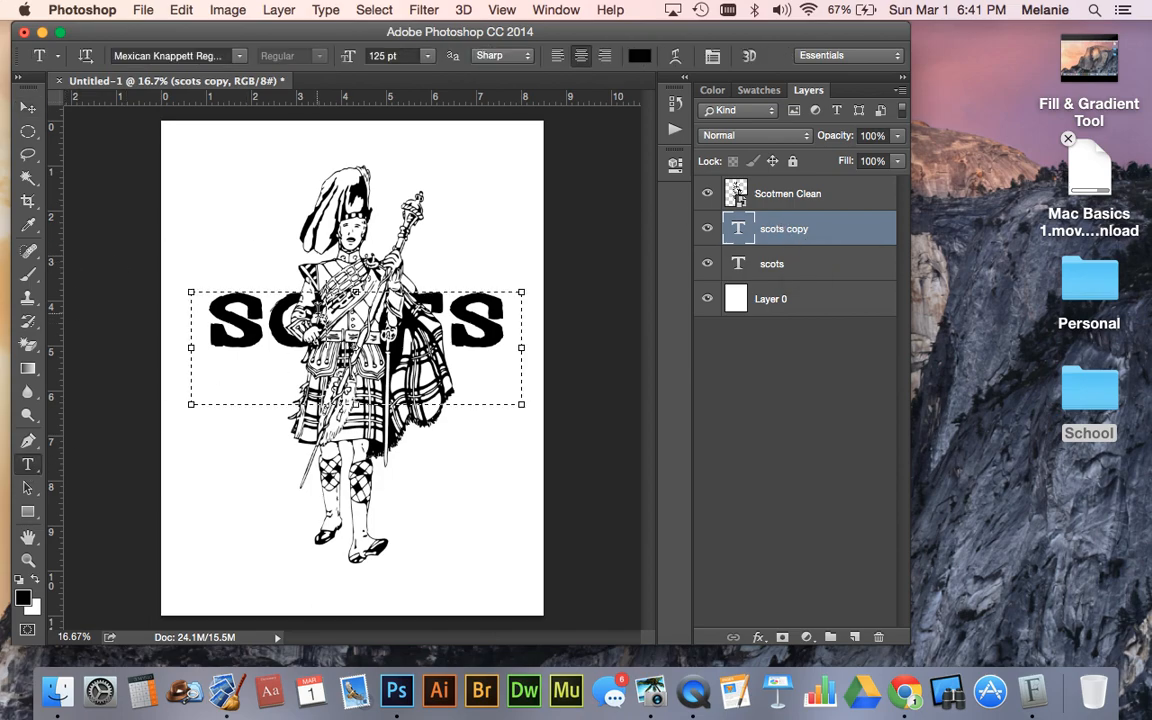
pyautogui.moveTo(490, 302); pyautogui.dragTo(88, 320)
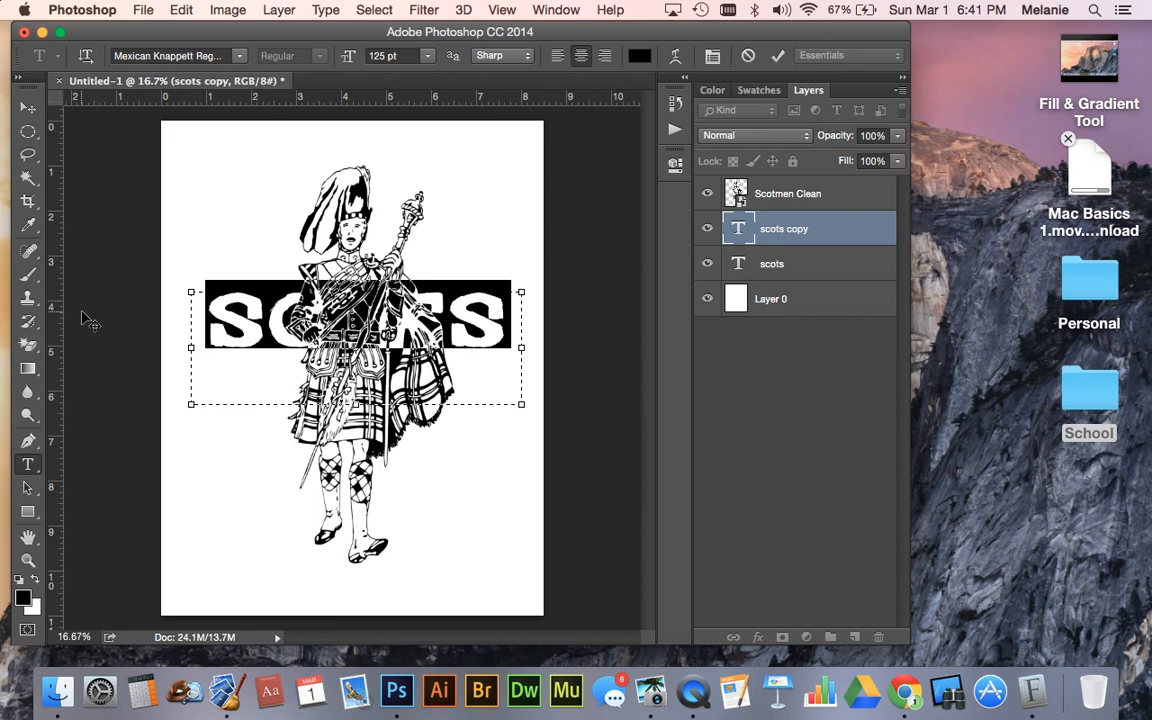
pyautogui.write('h')
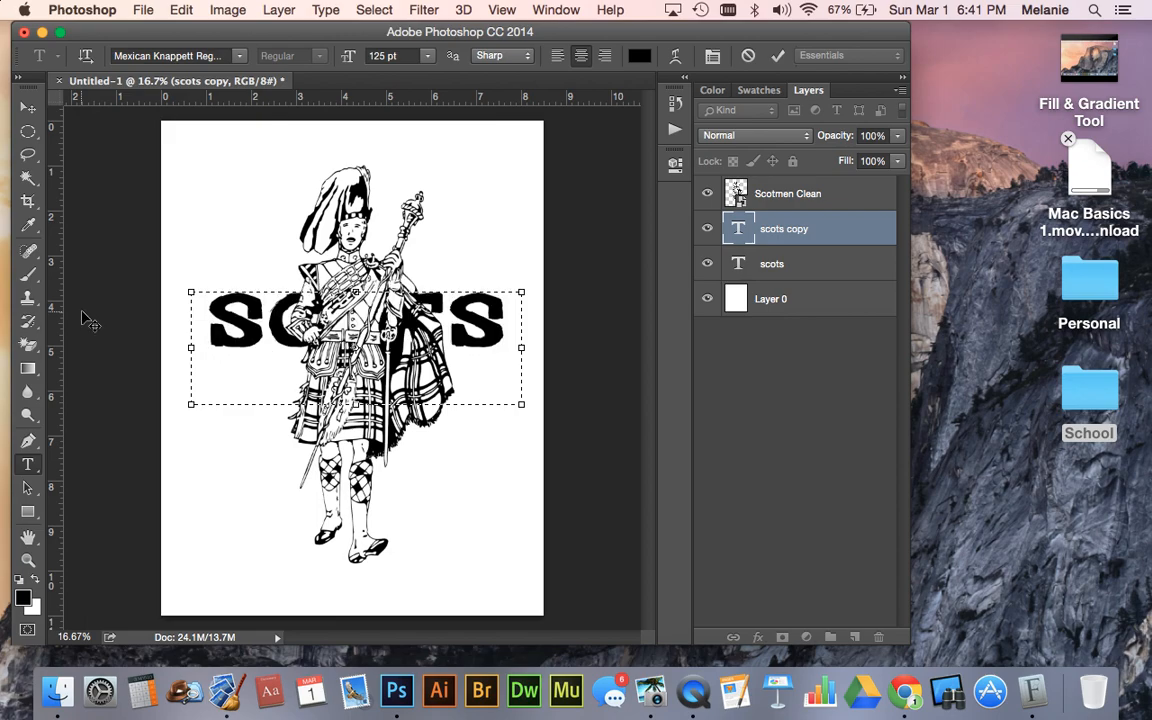
pyautogui.write('ock')
pyautogui.click(28, 107)
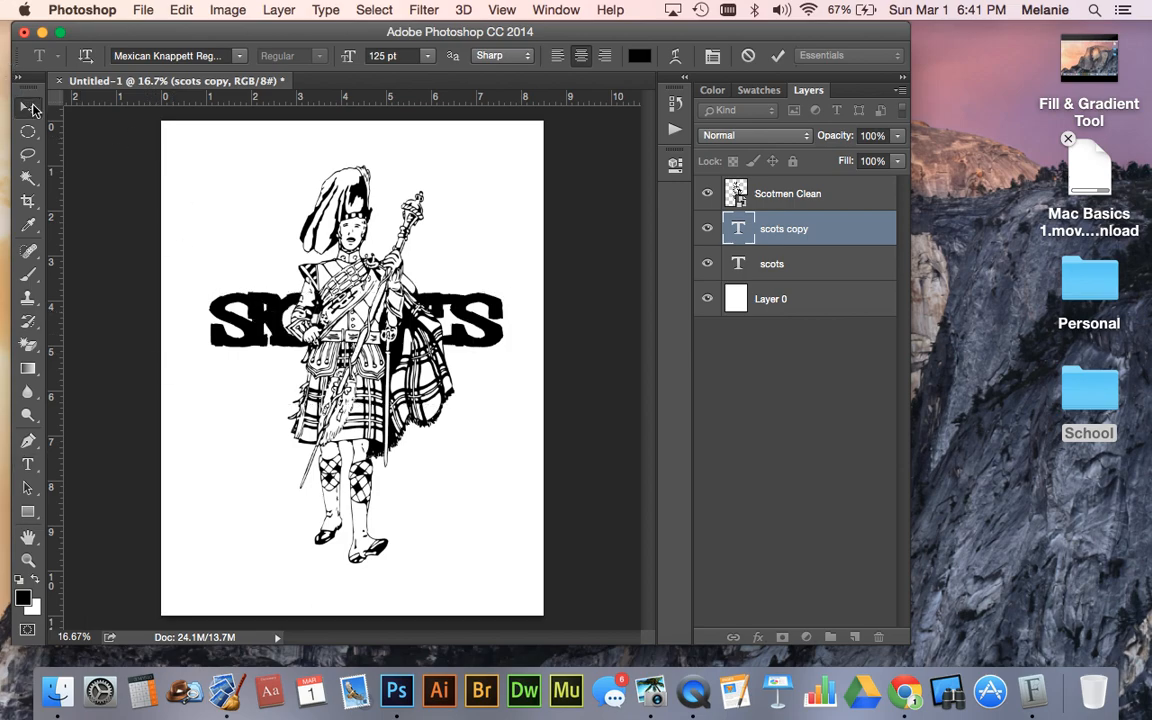
# - Move the RULE text down over the figure's lower legs and scale it to about 142% width and 166% height
pyautogui.moveTo(392, 285); pyautogui.dragTo(421, 485)
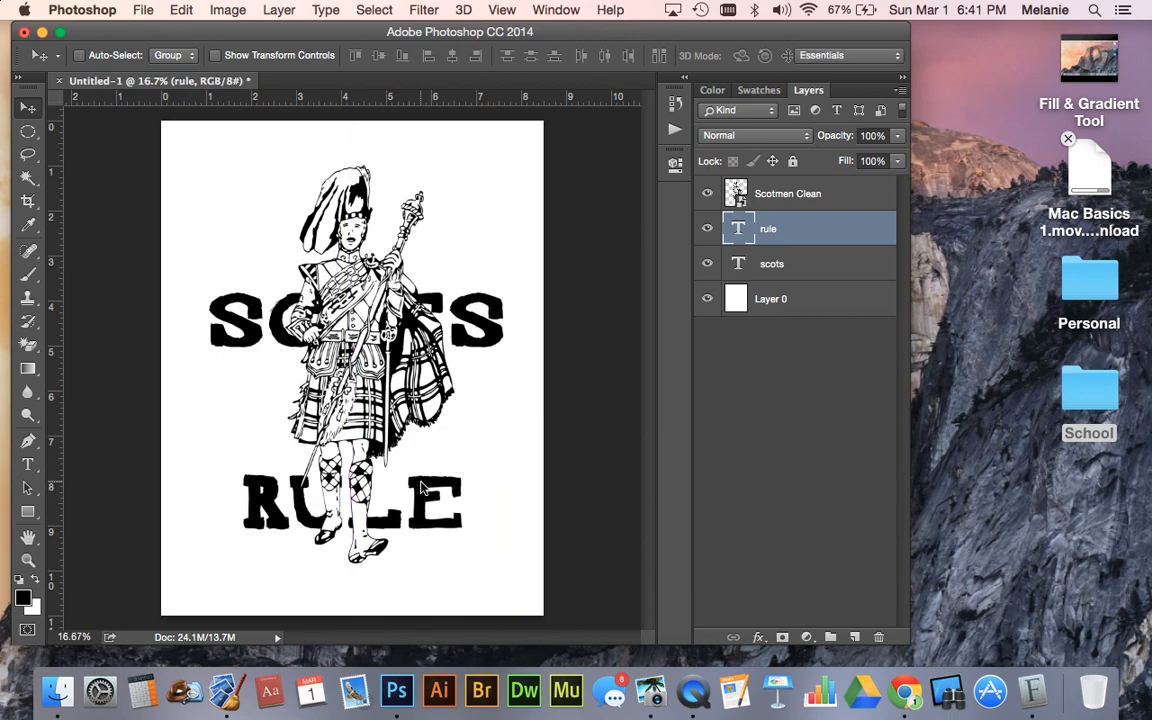
pyautogui.press('super+t')
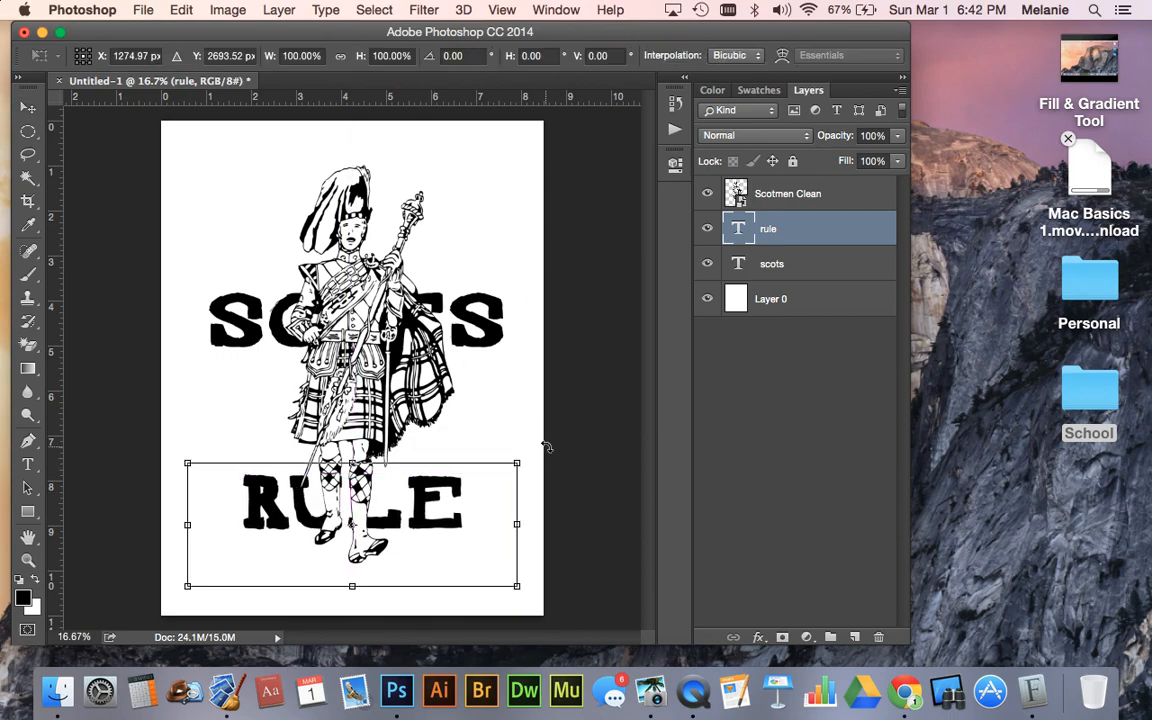
pyautogui.moveTo(536, 452); pyautogui.dragTo(581, 424)
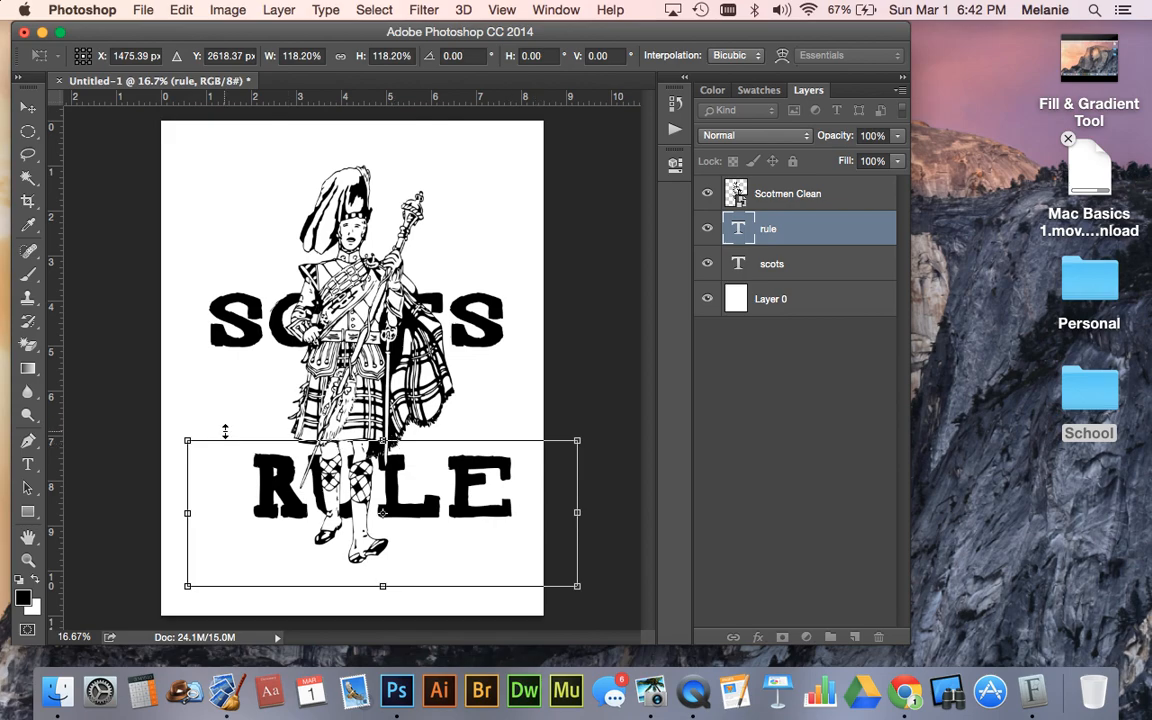
pyautogui.moveTo(186, 440); pyautogui.dragTo(108, 382)
pyautogui.moveTo(370, 436); pyautogui.dragTo(416, 507)
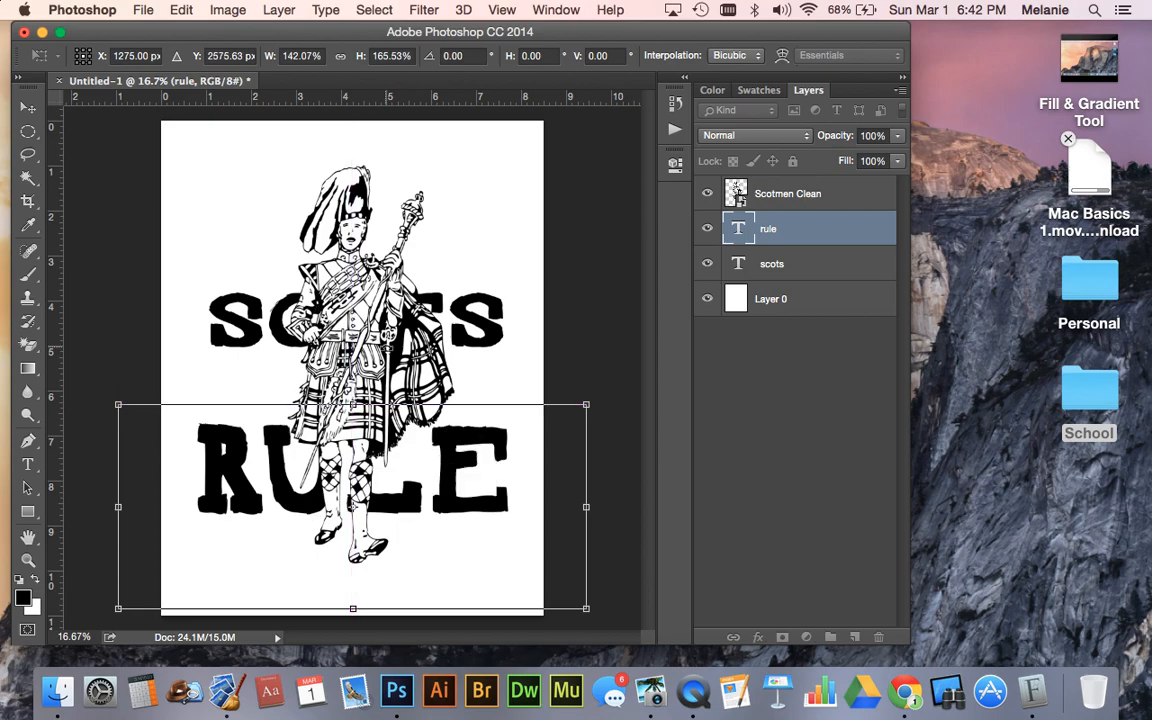
pyautogui.press('Return')
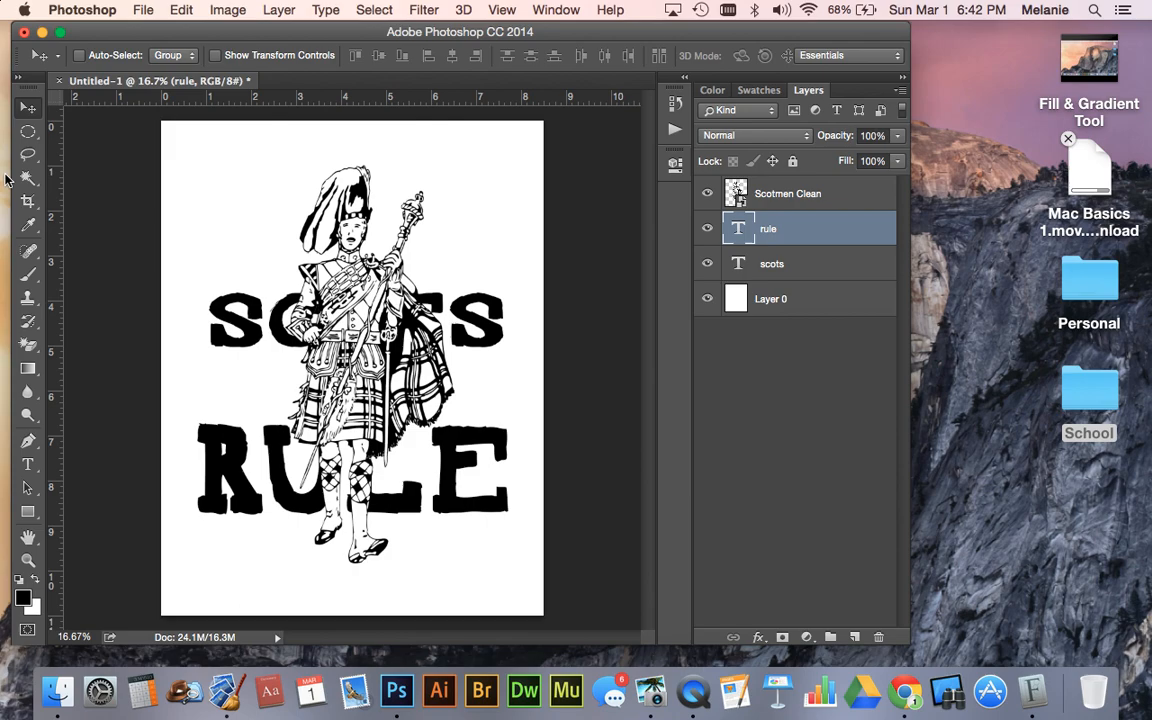
# - Move the rule text layer above the Scotmen Clean layer, leaving its layer style at the defaults
pyautogui.doubleClick(829, 228)
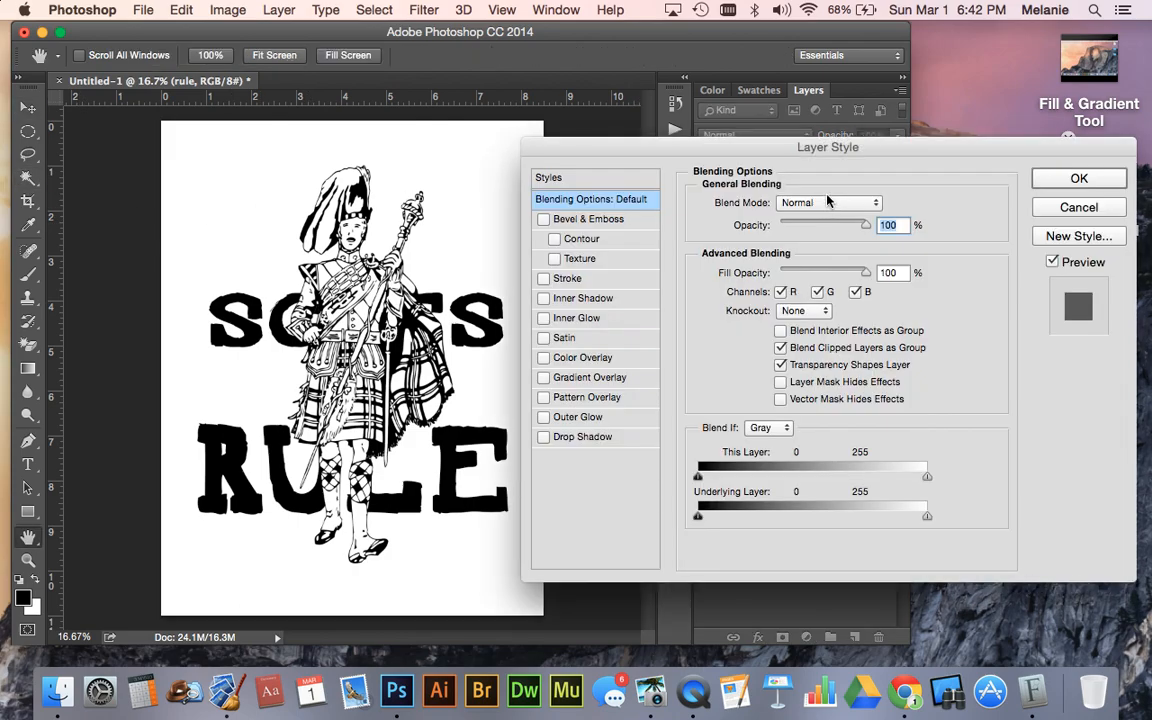
pyautogui.click(1050, 179)
pyautogui.moveTo(811, 234); pyautogui.dragTo(809, 186)
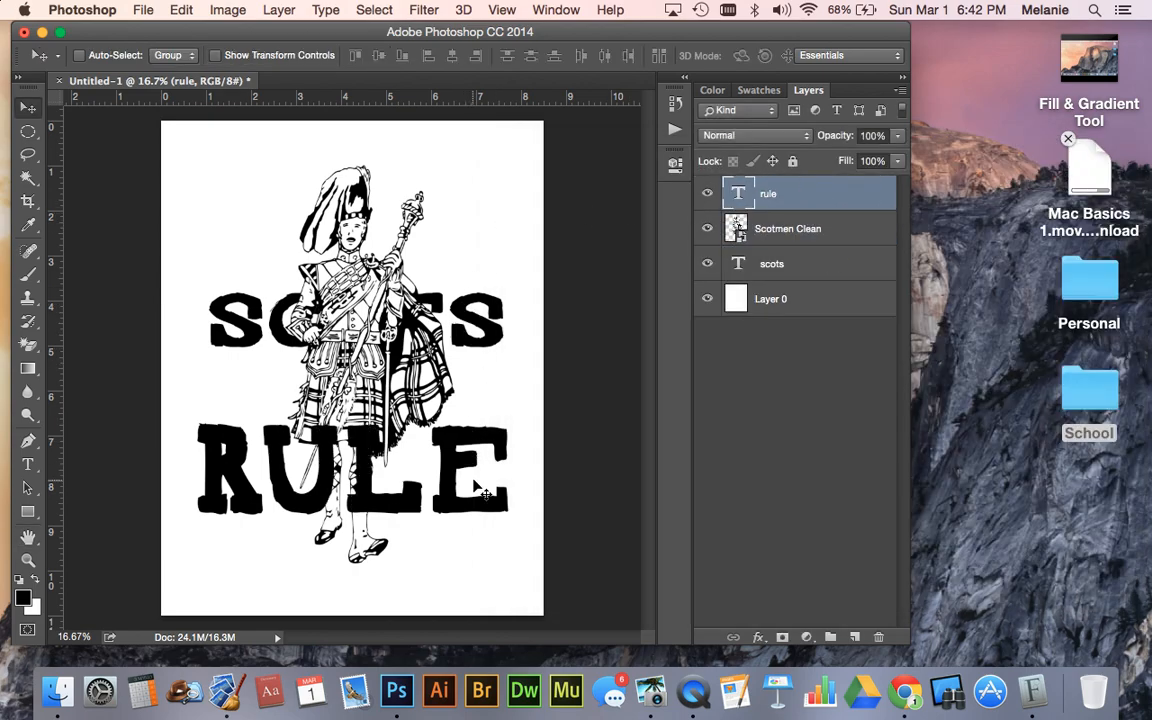
# - Enlarge the SCOTS text to about 8 inches wide and move it up behind the figure's head and shoulders
pyautogui.click(770, 264)
pyautogui.hotkey('ctrl', 't')
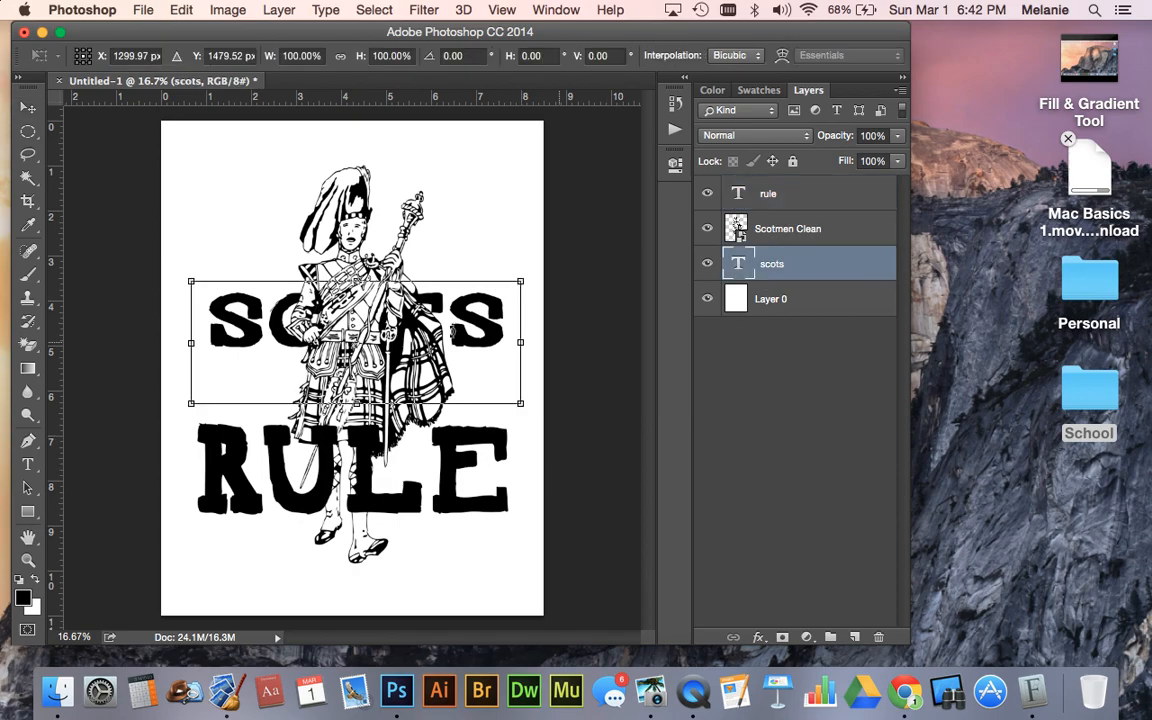
pyautogui.moveTo(186, 277); pyautogui.dragTo(145, 178)
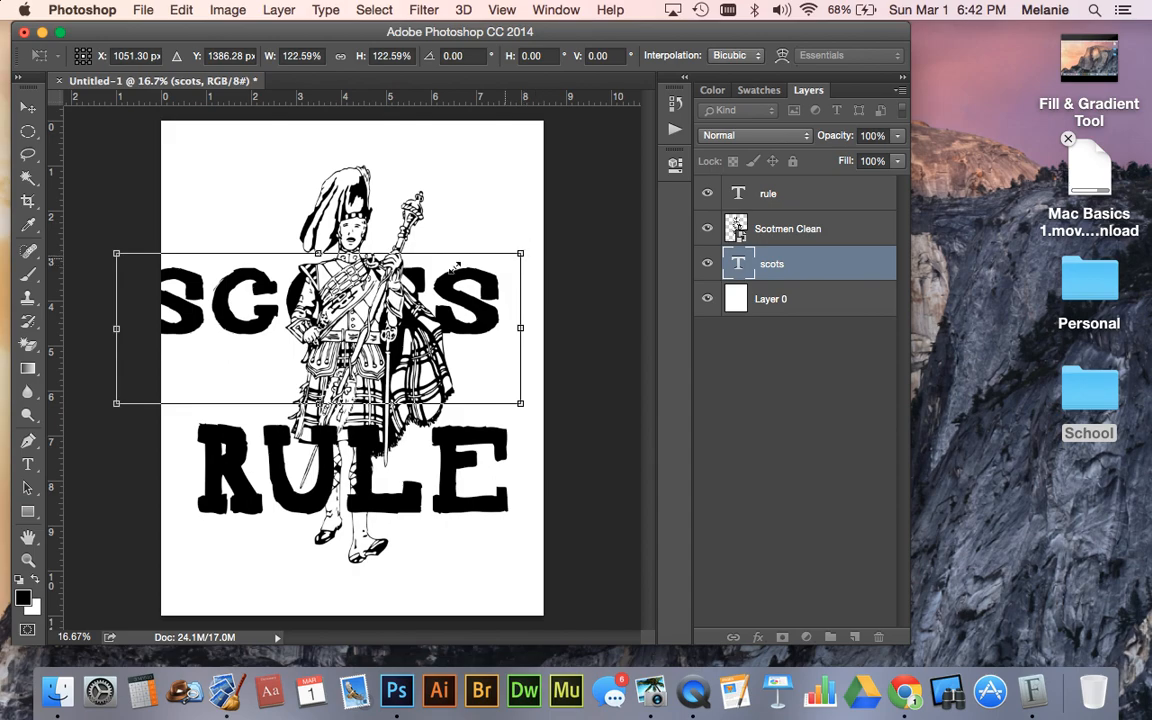
pyautogui.moveTo(318, 254); pyautogui.dragTo(318, 216)
pyautogui.moveTo(485, 291); pyautogui.dragTo(518, 272)
pyautogui.press('Return')
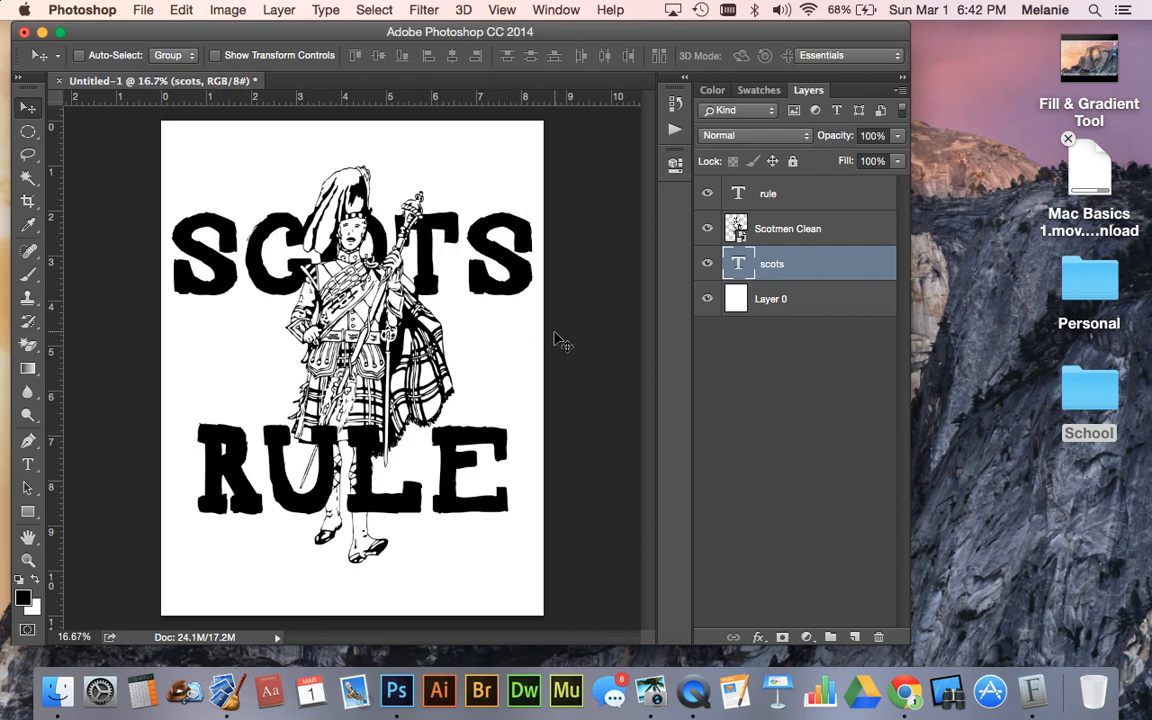
# - Select the Scotmen Clean layer
pyautogui.click(812, 204)
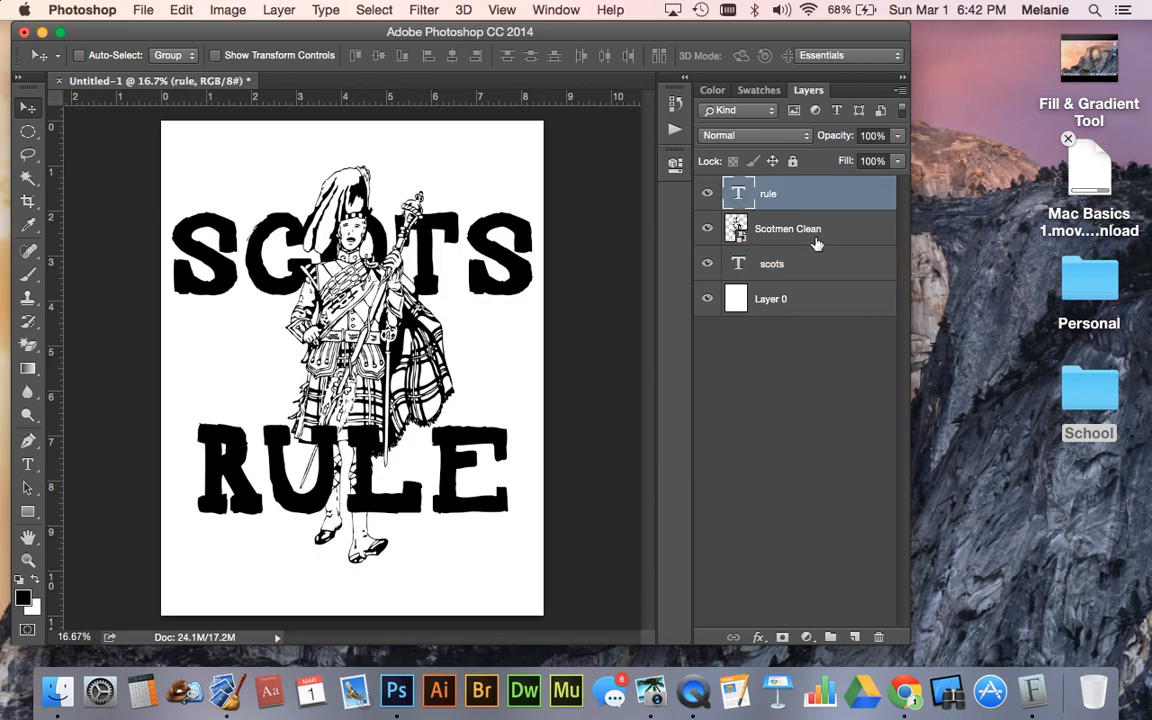
pyautogui.click(815, 240)
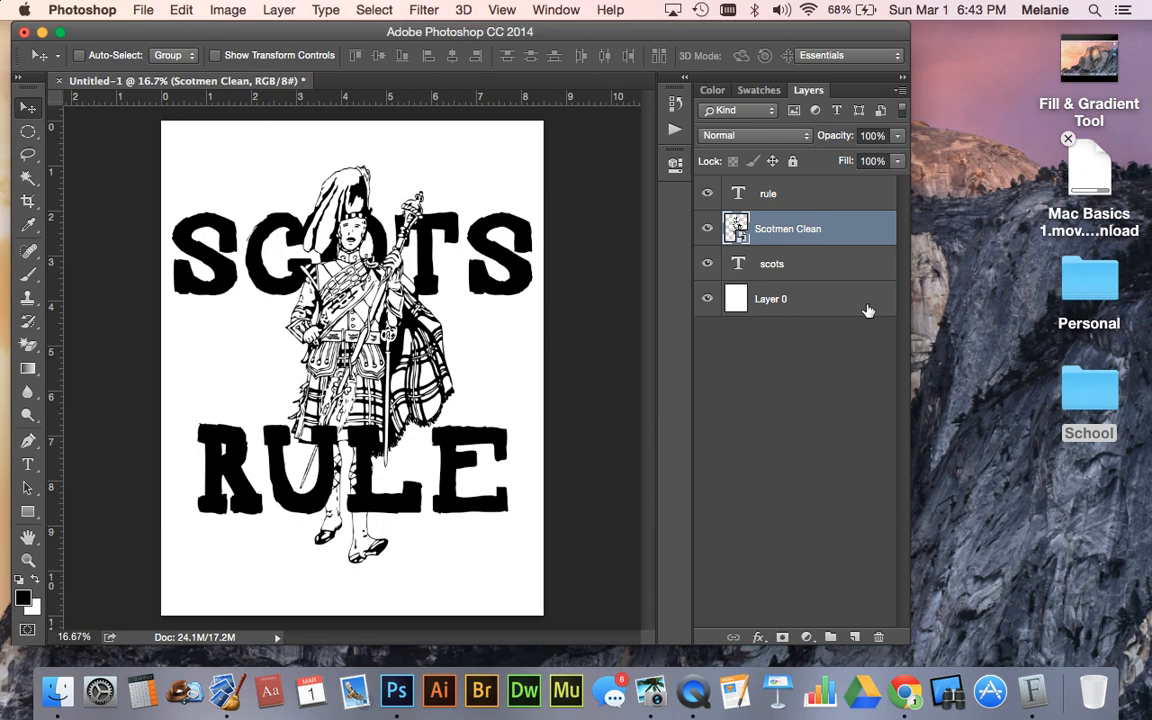
pyautogui.click(814, 272)
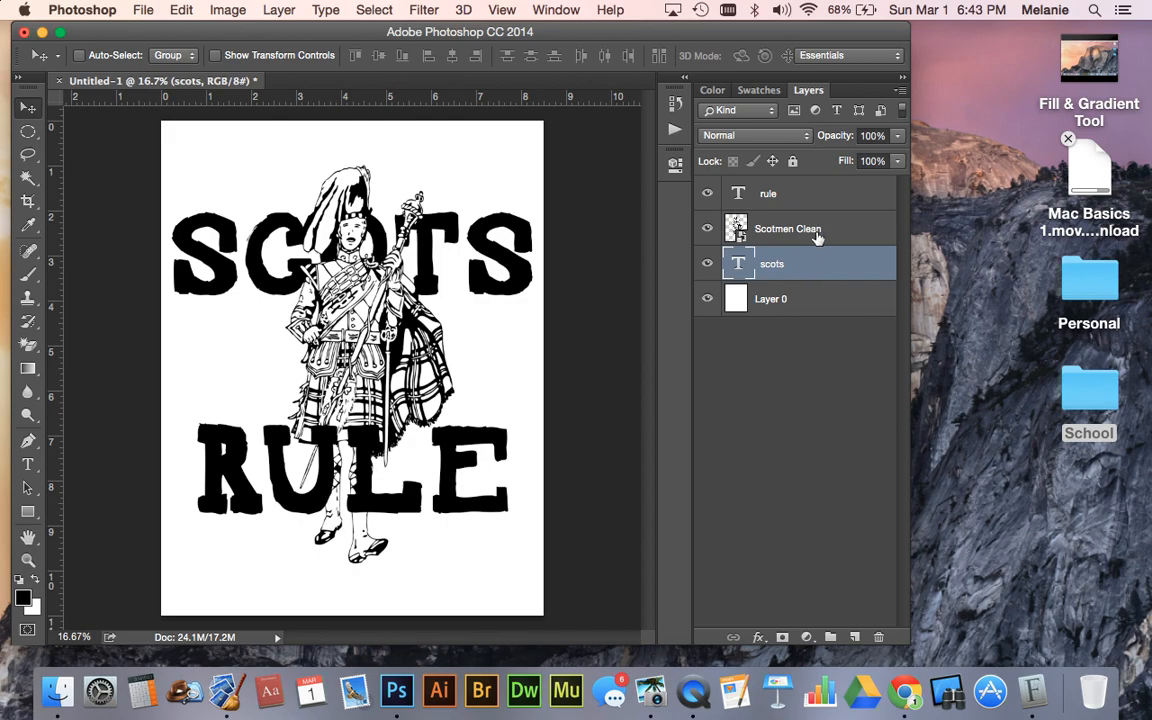
pyautogui.click(816, 230)
pyautogui.moveTo(817, 211); pyautogui.dragTo(795, 186)
pyautogui.doubleClick(767, 196)
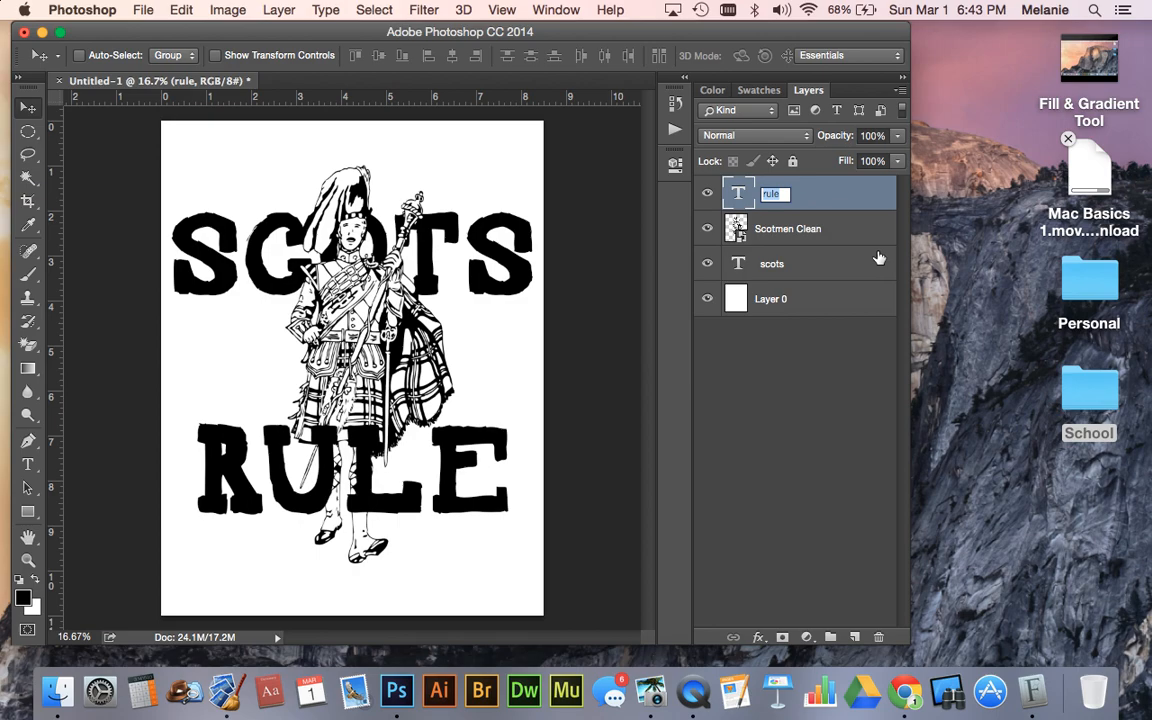
# - Rename the four layers in stacking order from the white background up to the RULE text as 1, 2, 3 and 4
pyautogui.click(770, 300)
pyautogui.click(766, 305)
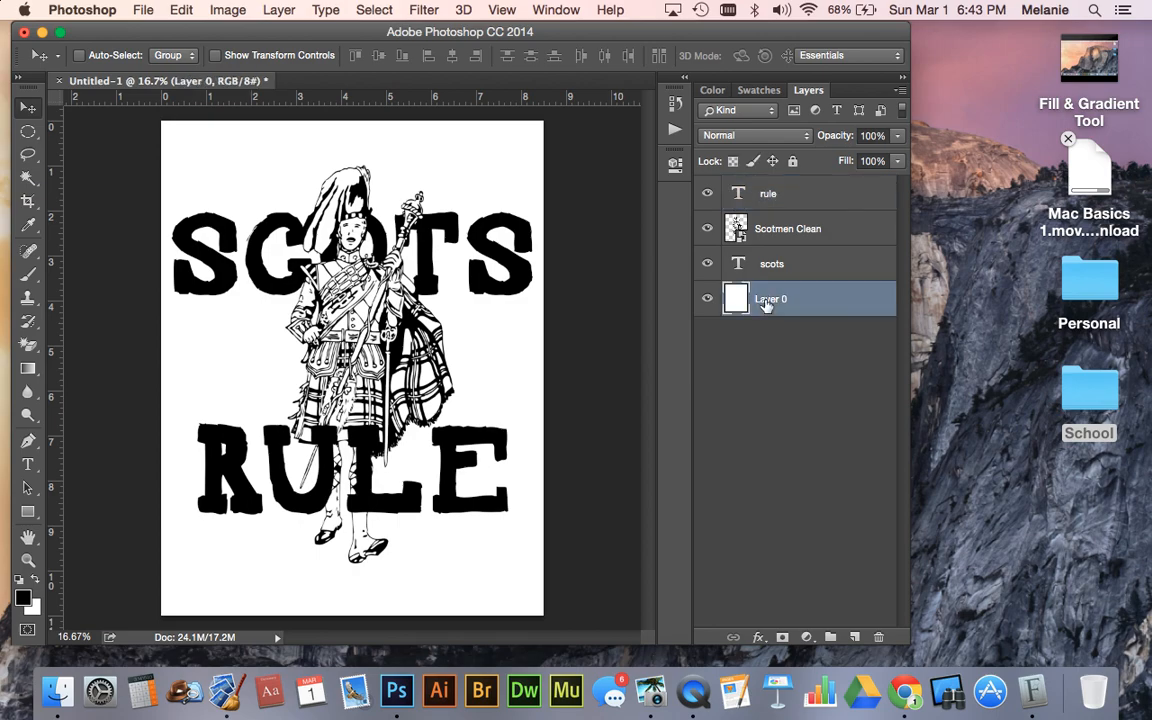
pyautogui.doubleClick(766, 303)
pyautogui.write('1')
pyautogui.doubleClick(776, 265)
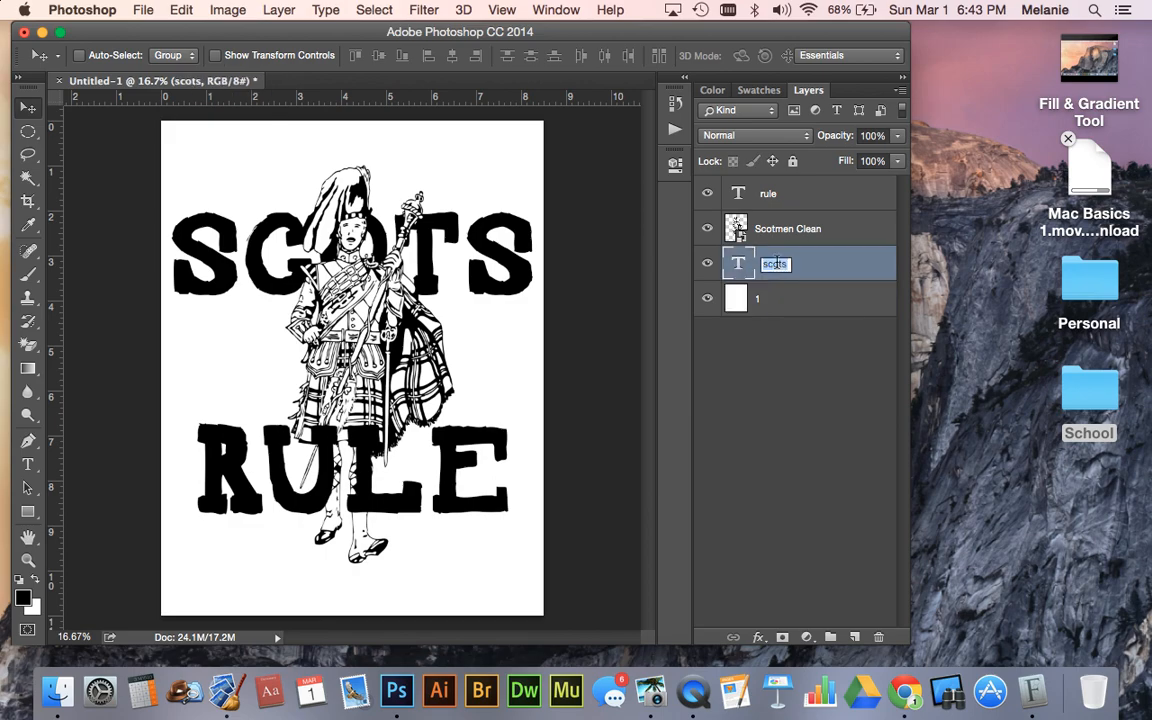
pyautogui.write('2')
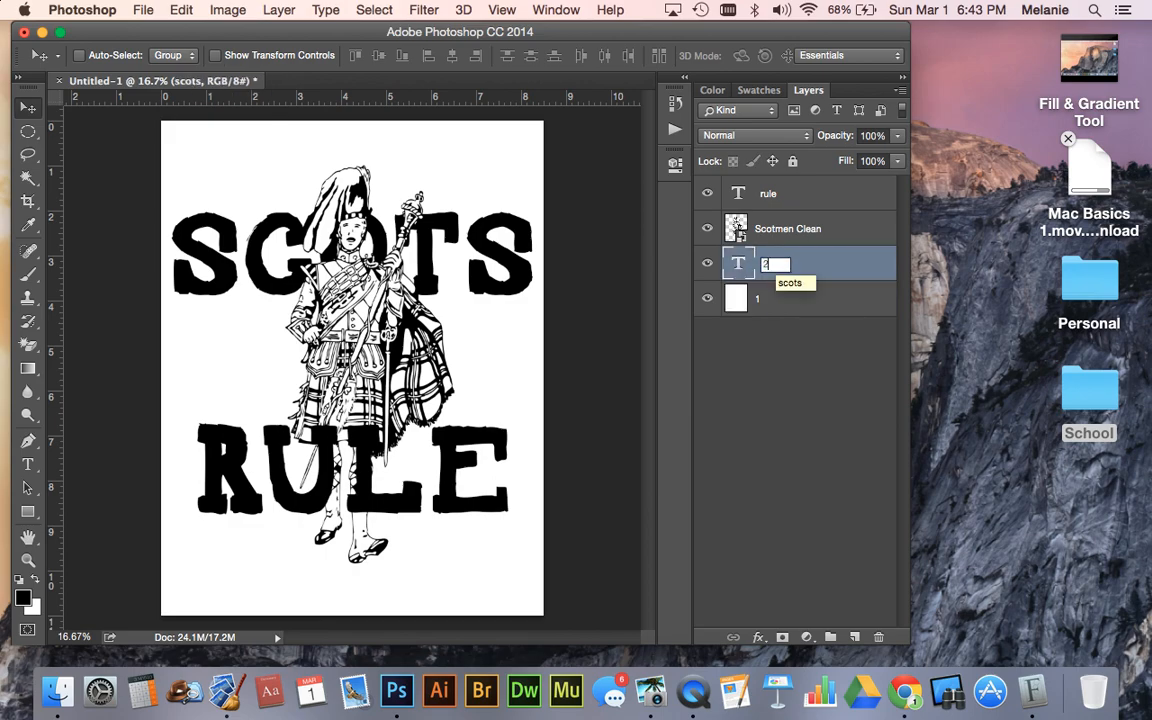
pyautogui.doubleClick(786, 229)
pyautogui.write('3')
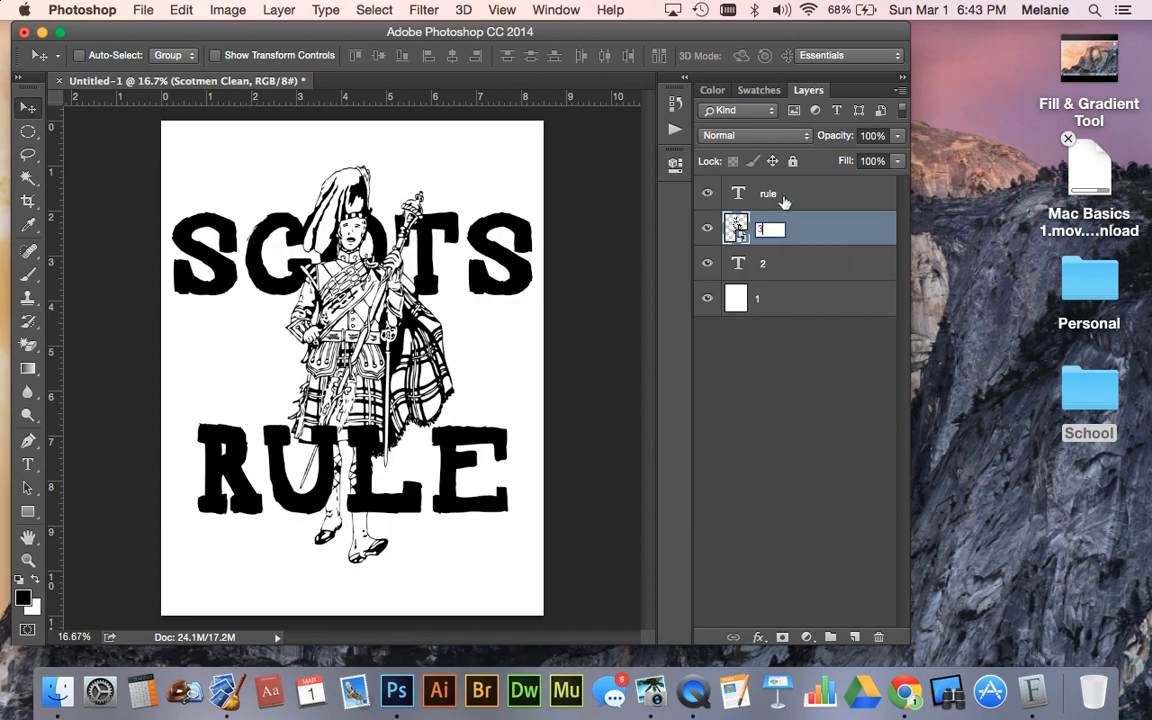
pyautogui.doubleClick(768, 194)
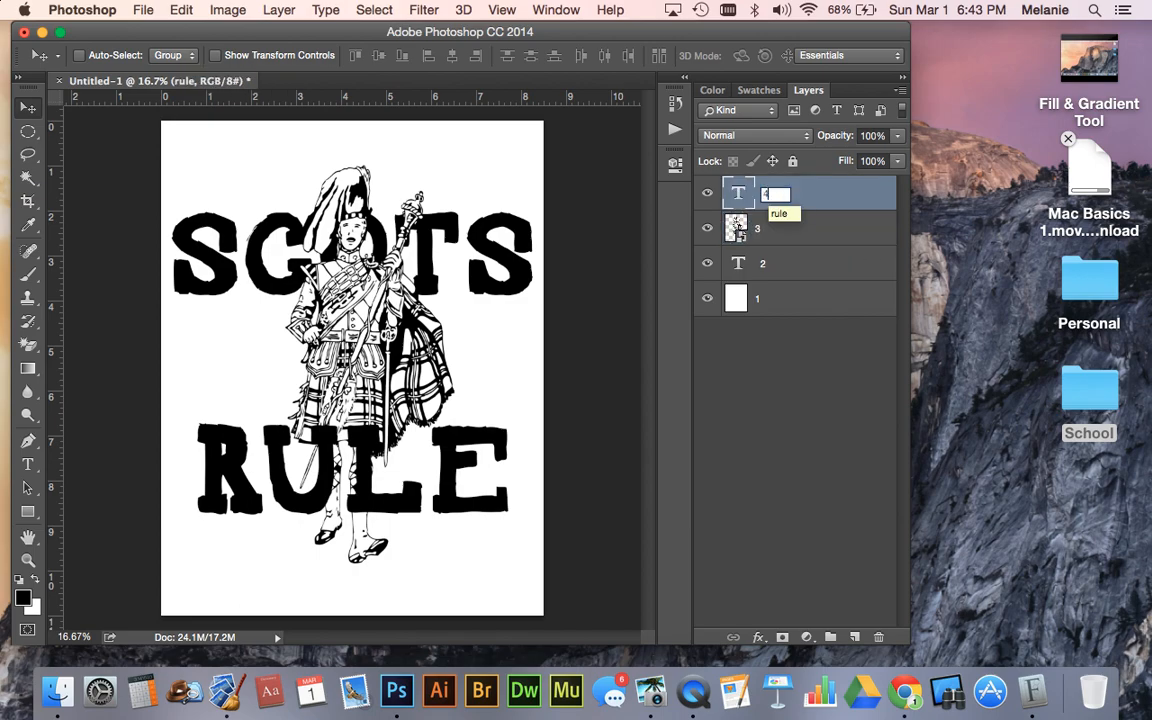
pyautogui.press('Return')
# - Add a blank layer directly above the SCOTS text layer and delete it again
pyautogui.doubleClick(766, 196)
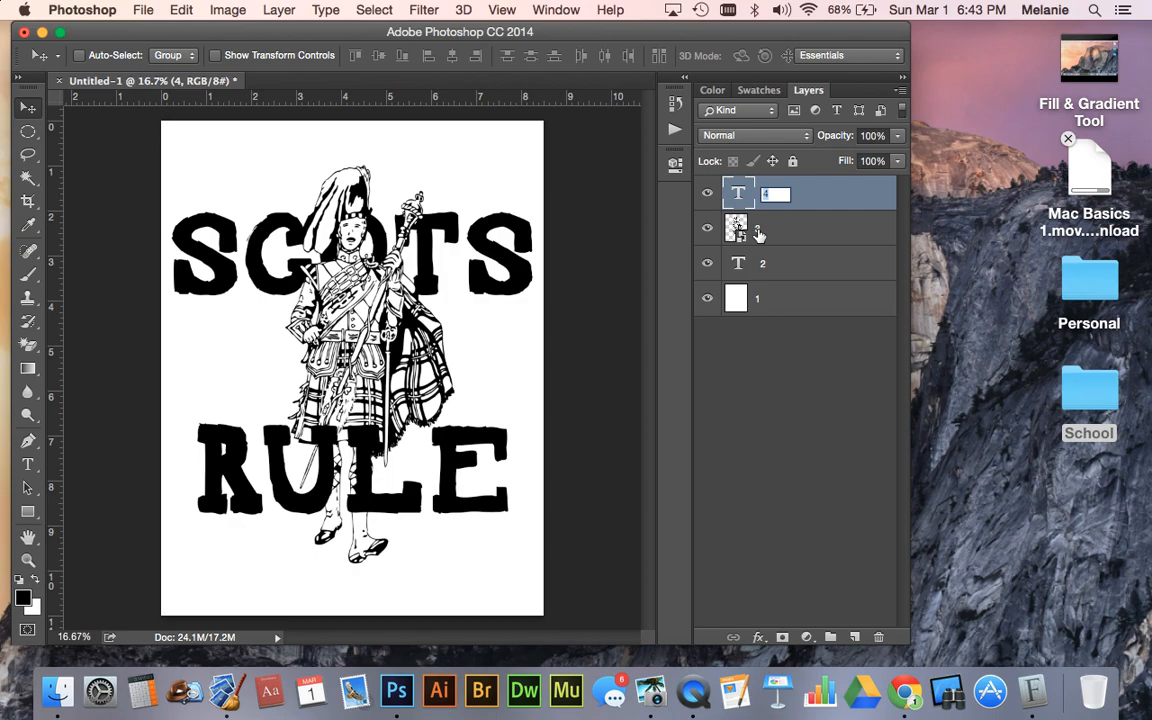
pyautogui.doubleClick(758, 231)
pyautogui.doubleClick(762, 266)
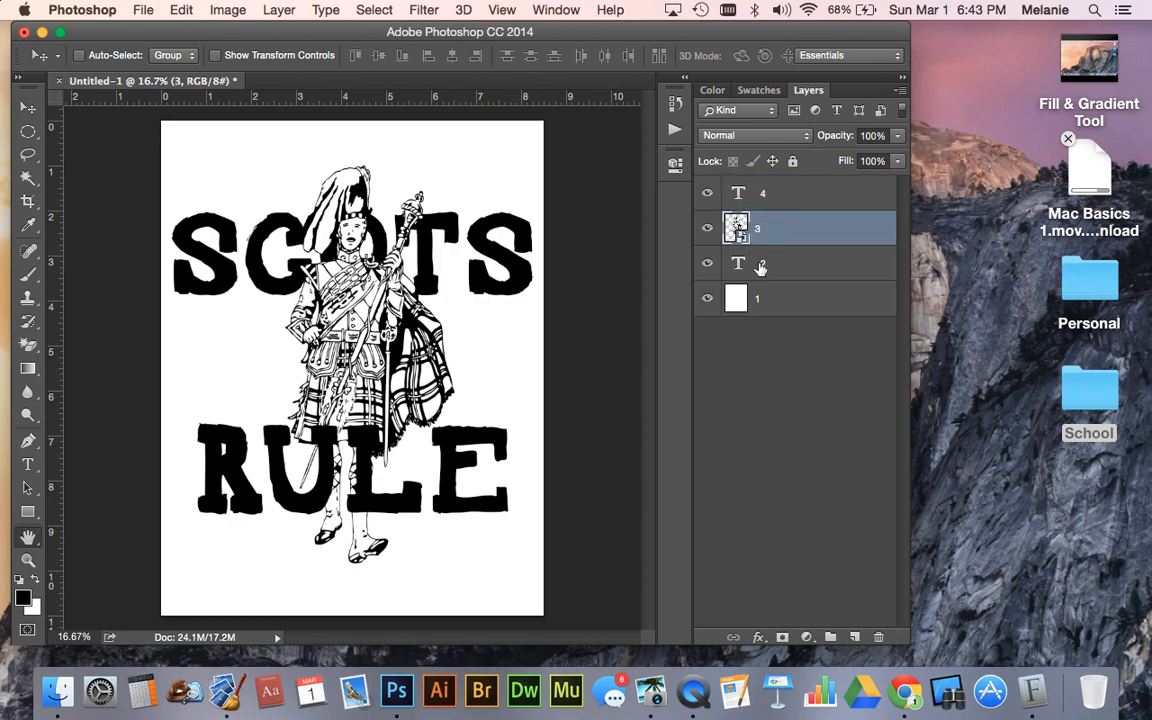
pyautogui.click(1056, 179)
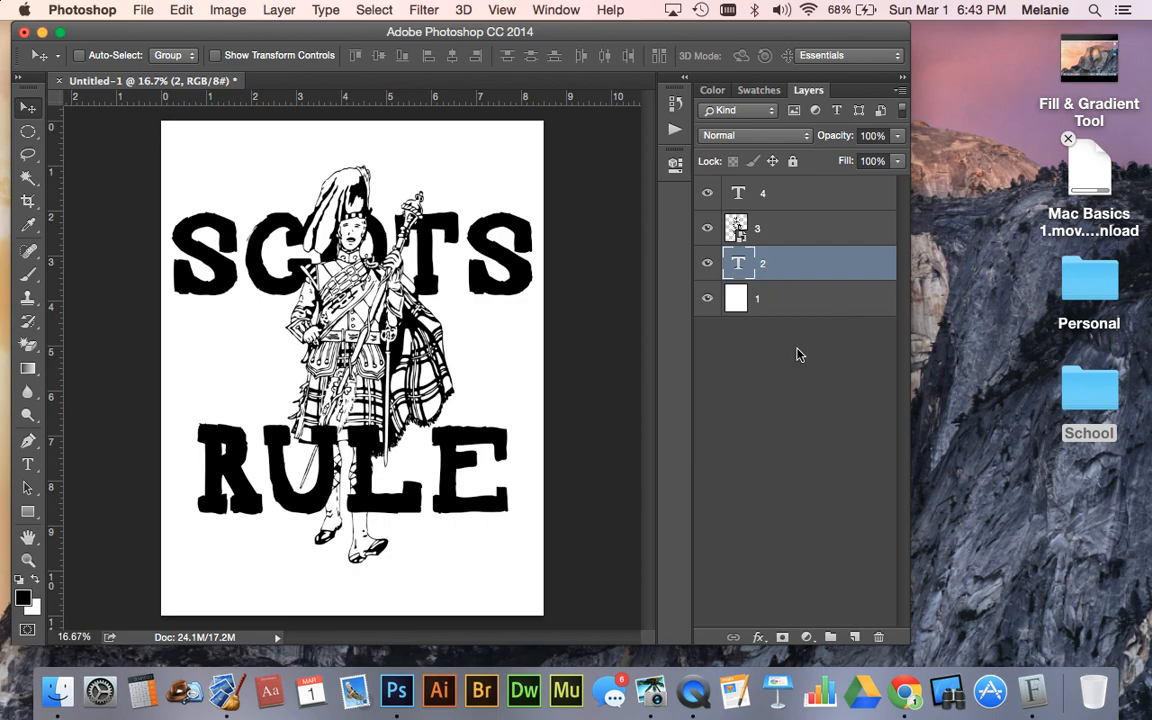
pyautogui.click(855, 638)
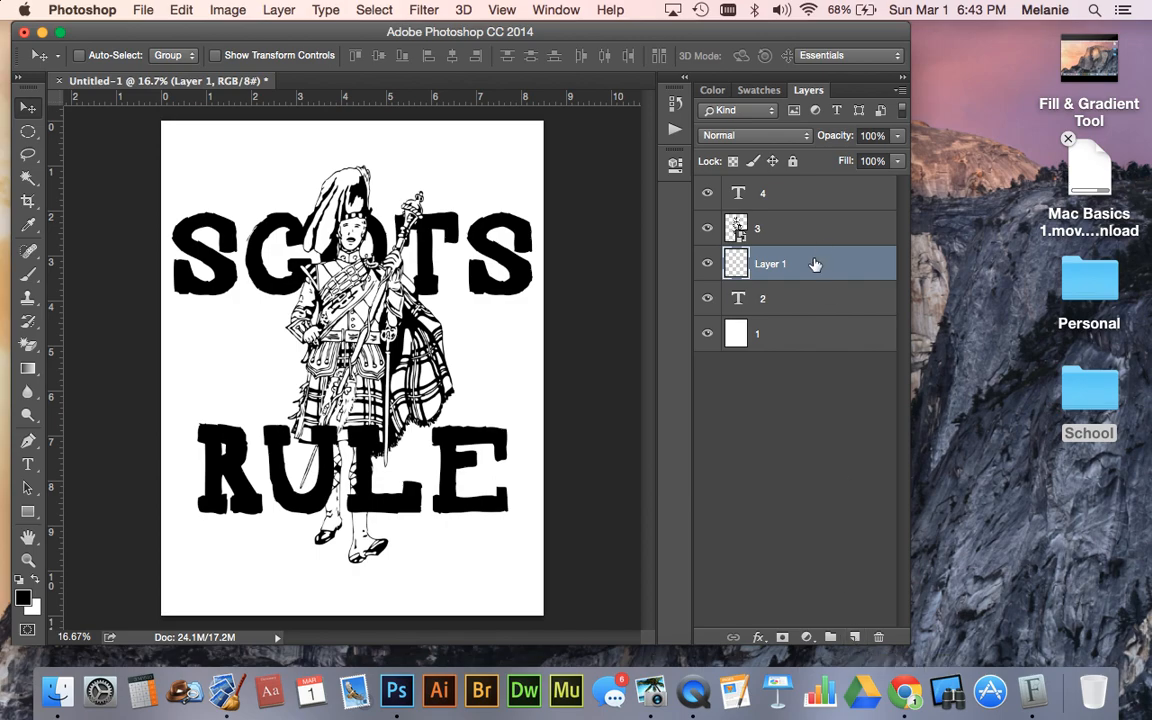
pyautogui.press('Delete')
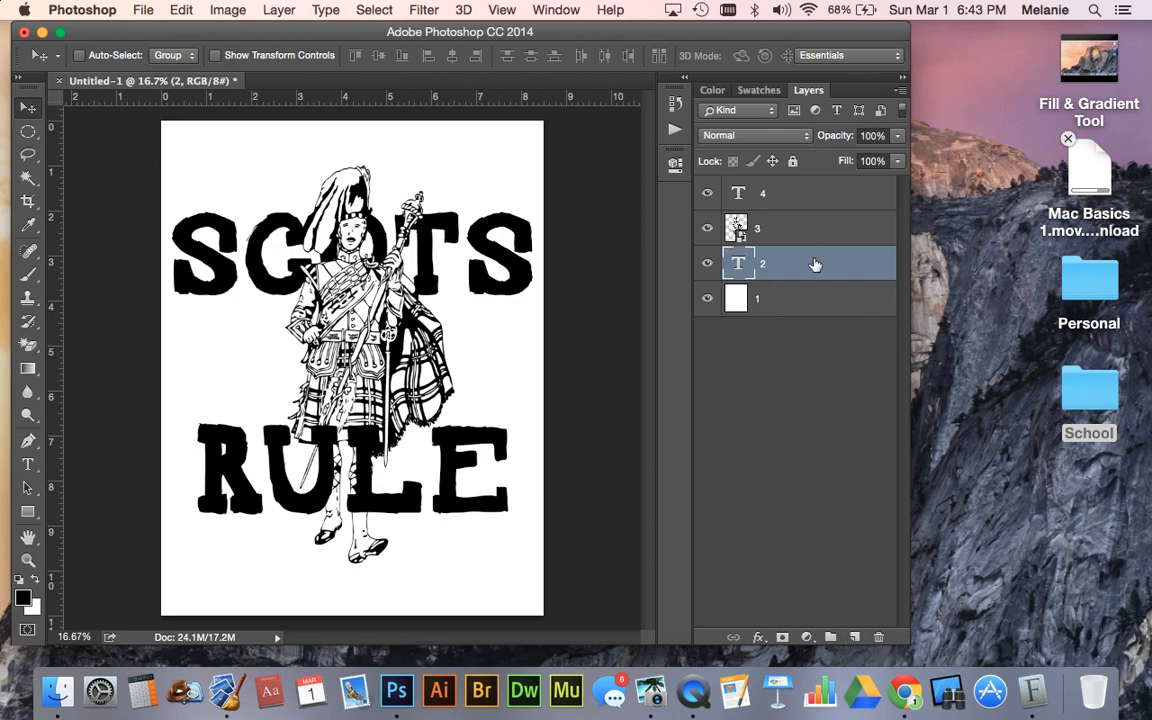
# - Hide and show the white background layer and the SCOTS text layer to check what each contributes to the poster
pyautogui.click(708, 301)
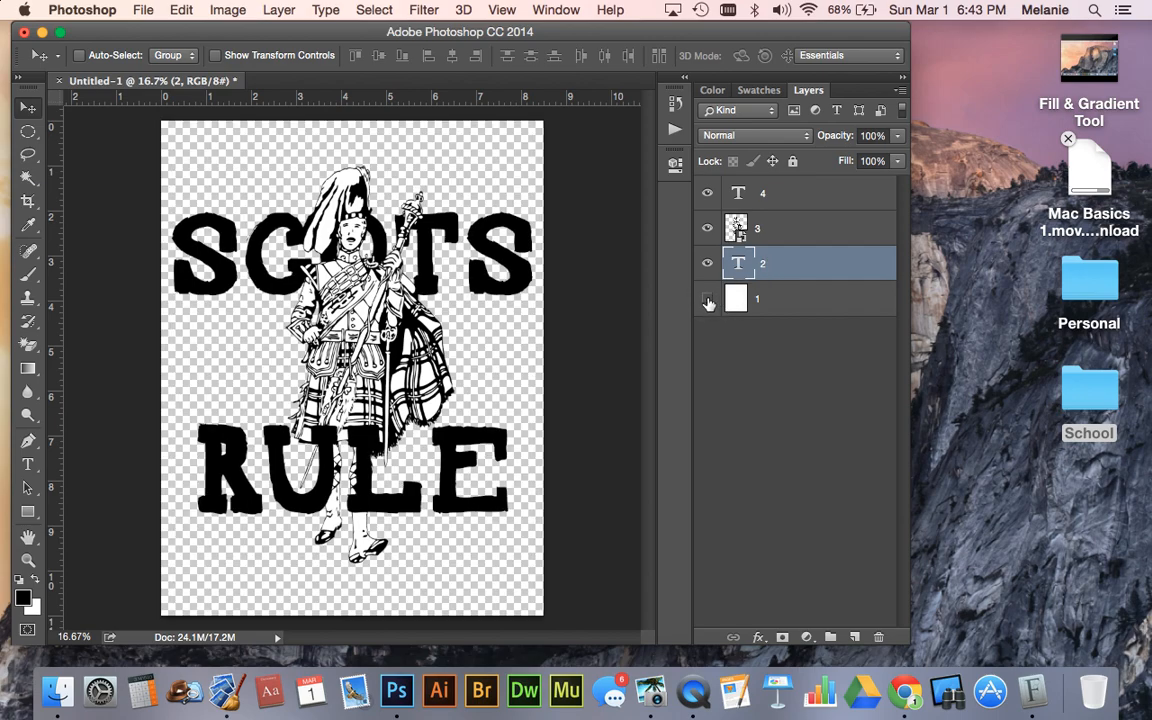
pyautogui.click(708, 301)
pyautogui.click(708, 301)
pyautogui.click(708, 264)
pyautogui.click(708, 264)
pyautogui.click(708, 264)
pyautogui.click(708, 264)
pyautogui.click(708, 301)
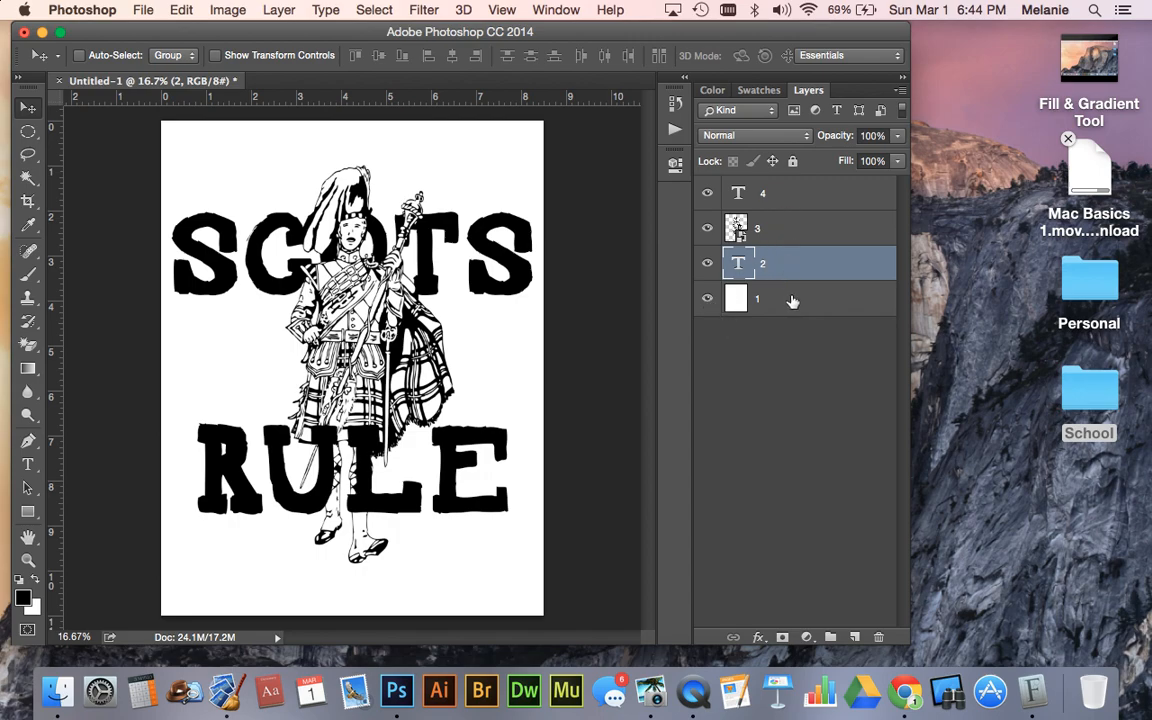
# - Select layers 4, 3, 2 and 1 in turn to review the stacking order
pyautogui.click(764, 190)
pyautogui.click(771, 230)
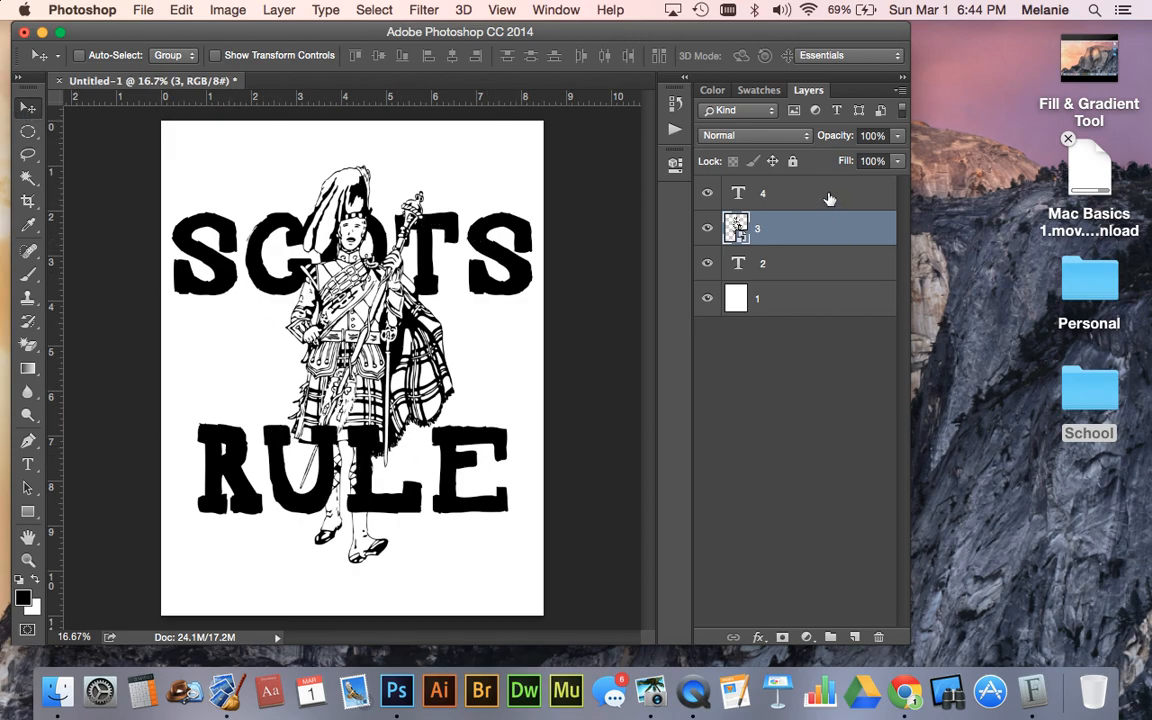
pyautogui.click(761, 265)
pyautogui.click(777, 294)
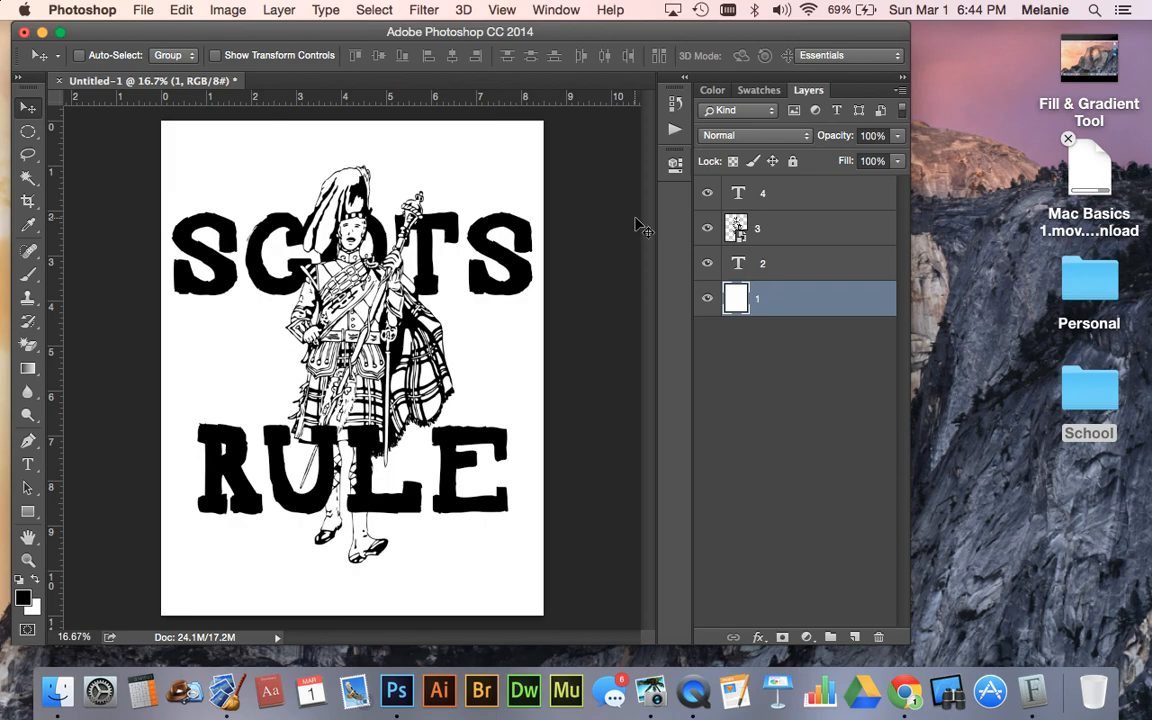